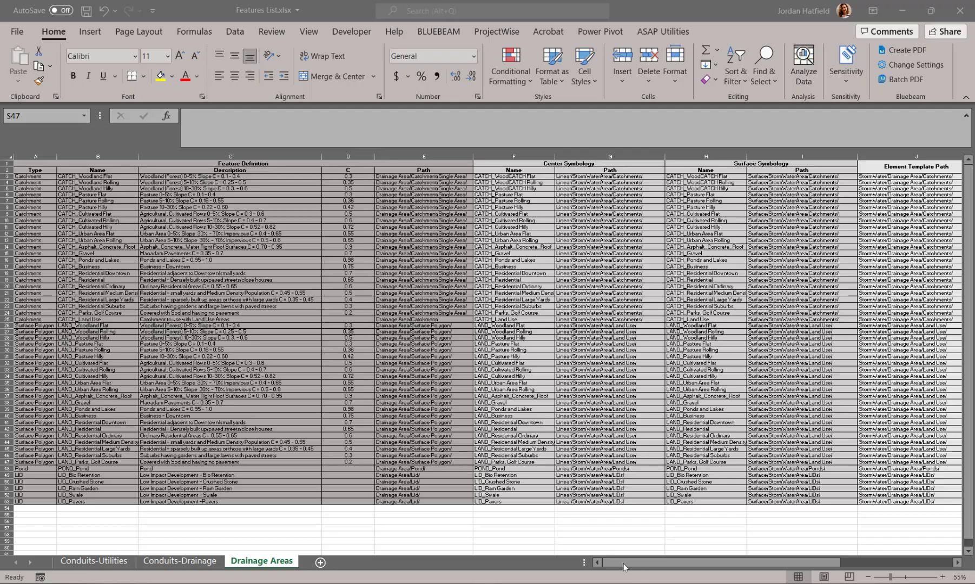
# Step: Examine the Element Template Path column in the Drainage Areas sheet, alongside the plan and 3D element template columns
pyautogui.click(625, 567)
pyautogui.moveTo(633, 567); pyautogui.dragTo(727, 556)
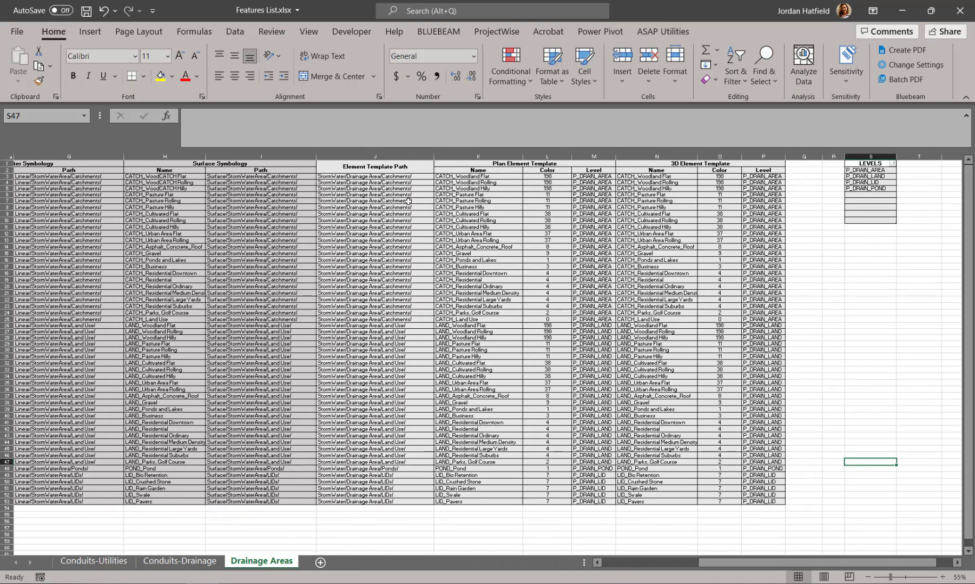
pyautogui.moveTo(421, 177); pyautogui.dragTo(411, 498)
pyautogui.click(414, 532)
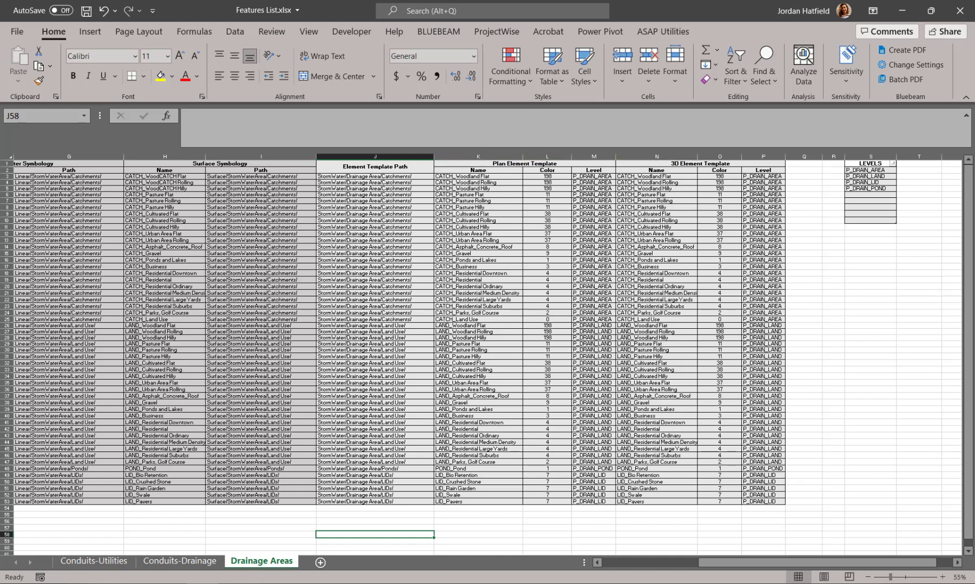
# Step: Switch to OpenRoads Designer, open the Element Templates manager, and expand the StormWater group of the drainage dgnlib
pyautogui.hotkey('alt', 'Tab')
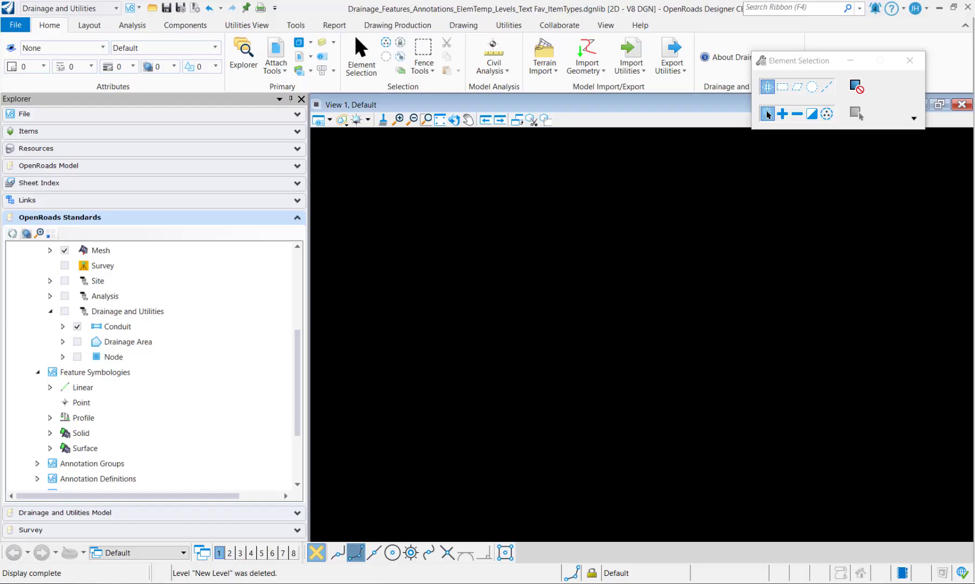
pyautogui.click(81, 47)
pyautogui.click(92, 291)
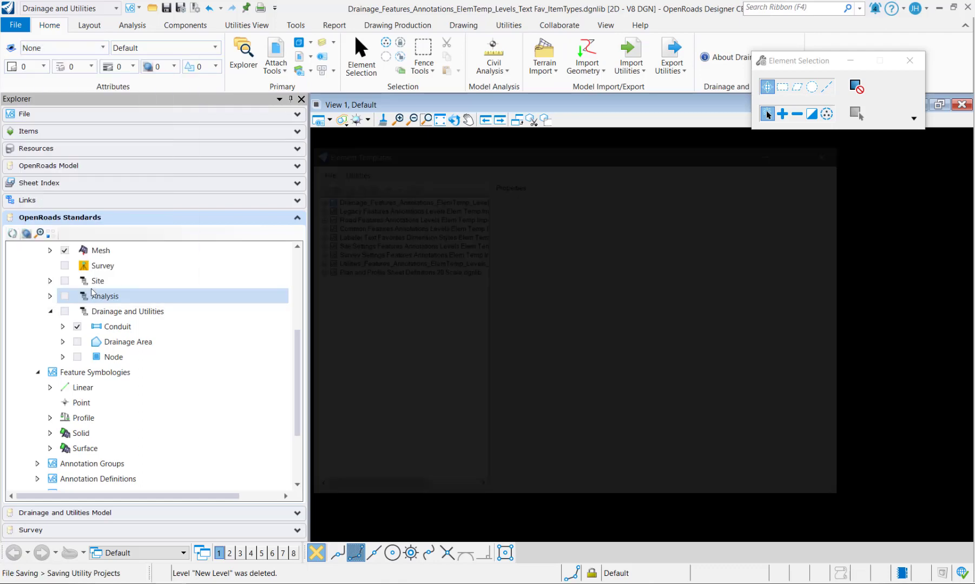
pyautogui.click(313, 198)
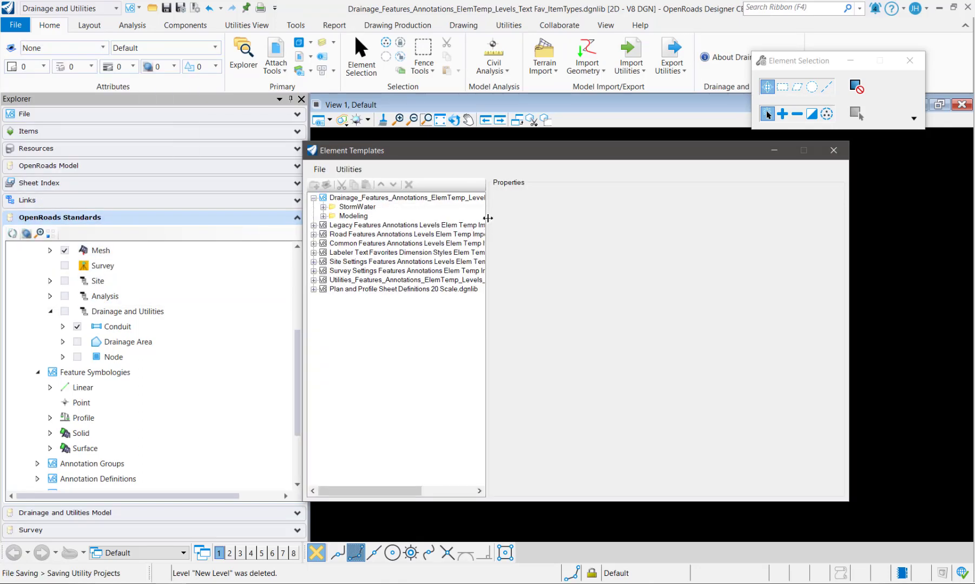
pyautogui.moveTo(488, 218); pyautogui.dragTo(607, 218)
pyautogui.click(323, 207)
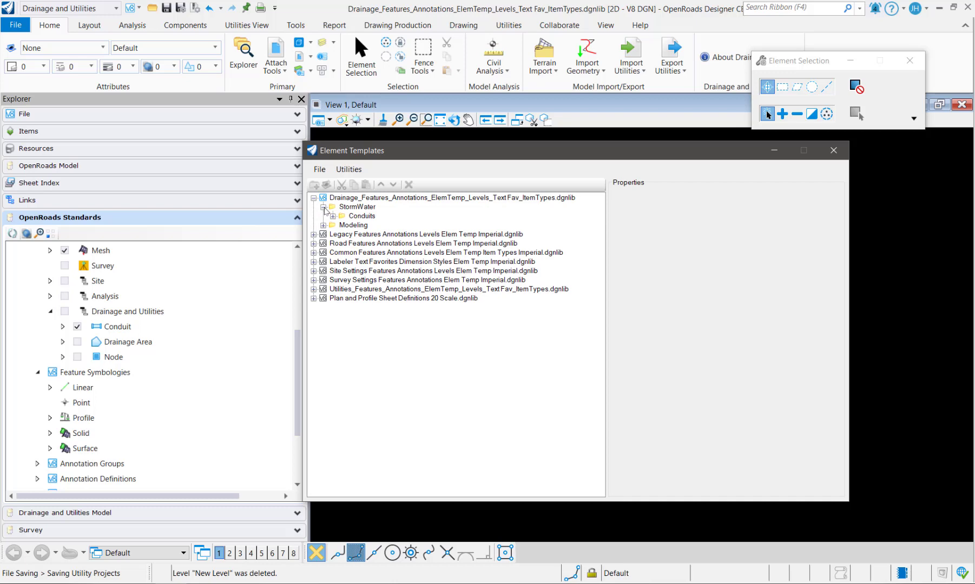
# Step: Create a Drainage Areas template group under StormWater and a Catchments template group inside it
pyautogui.rightClick(358, 206)
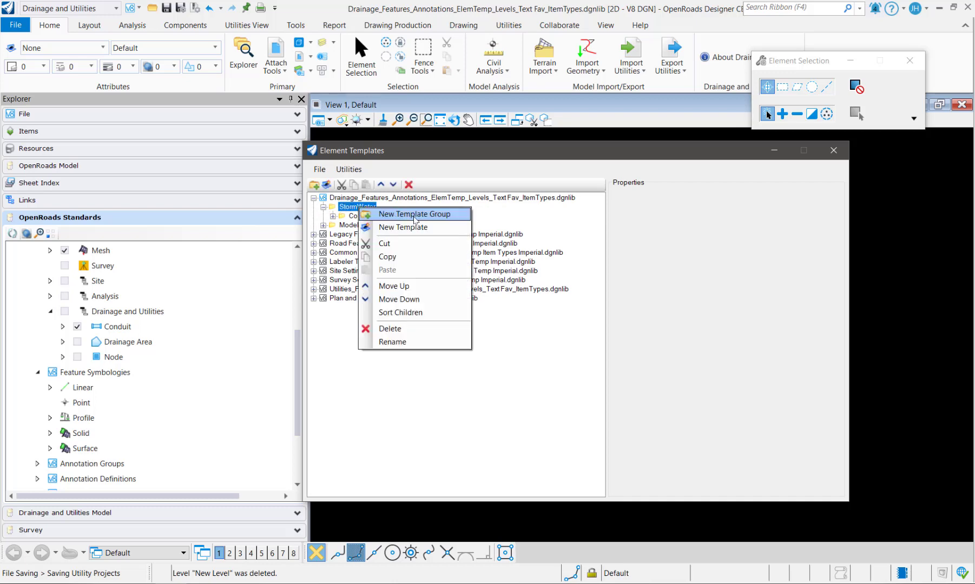
pyautogui.click(415, 214)
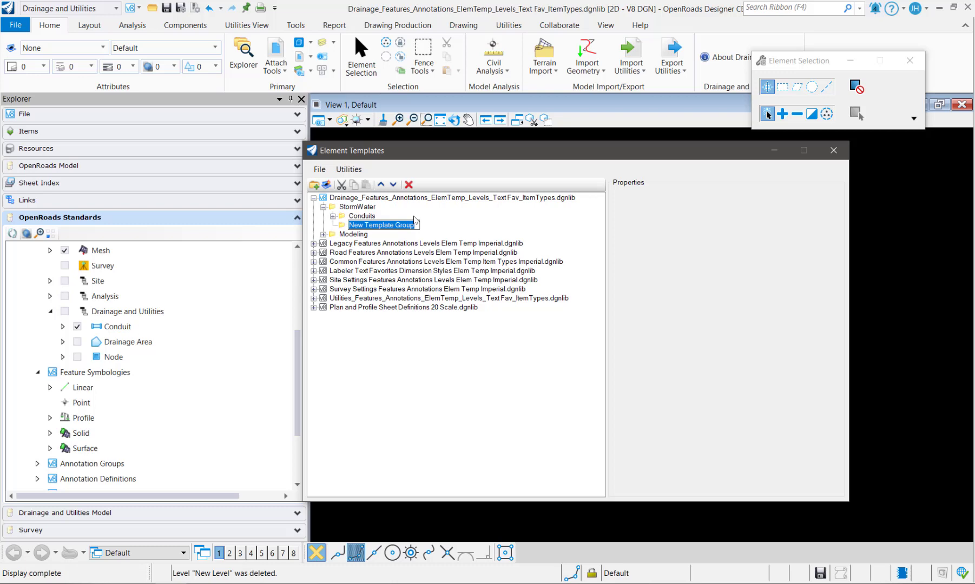
pyautogui.write('Drainage Areas')
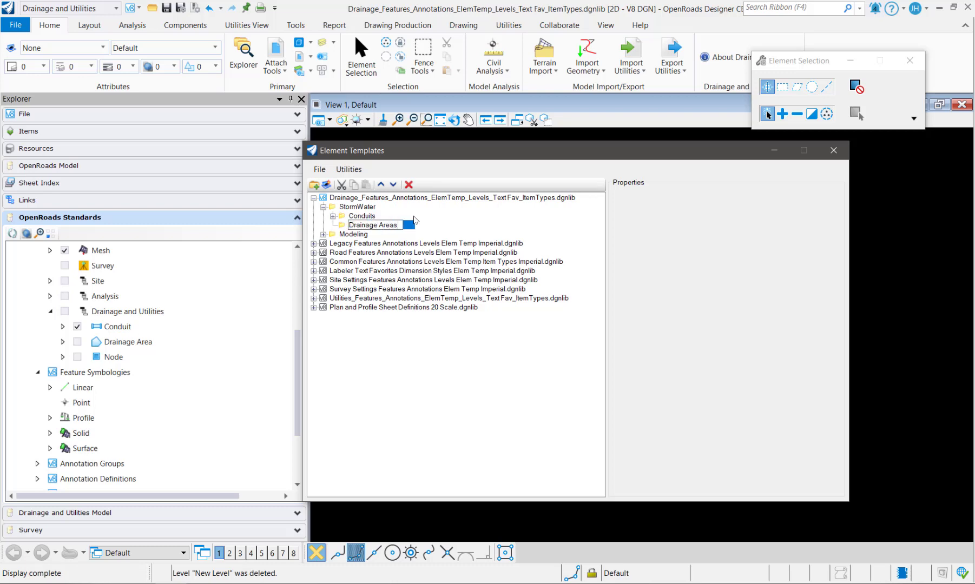
pyautogui.press('Return')
pyautogui.rightClick(376, 228)
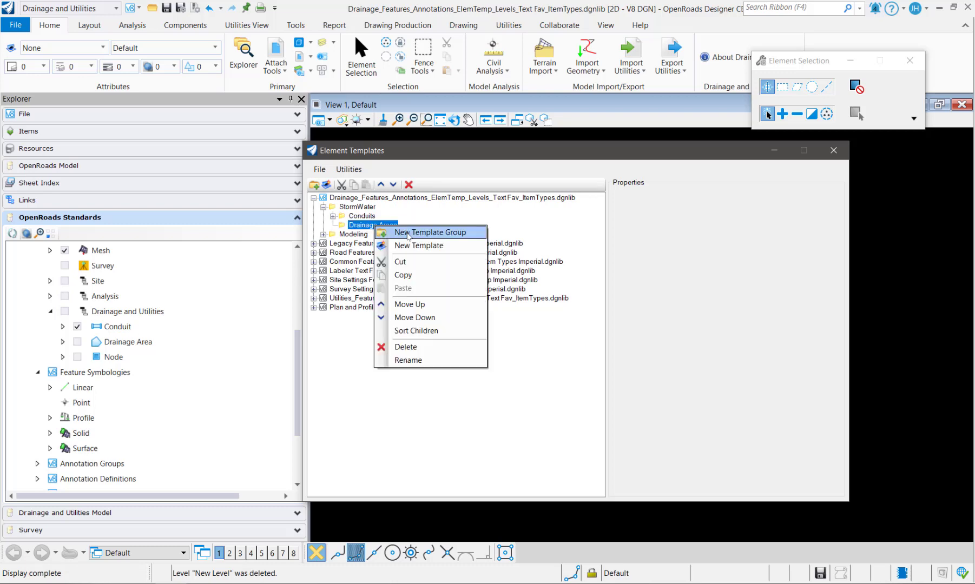
pyautogui.click(423, 232)
pyautogui.write('Catchments')
pyautogui.press('Return')
# Step: Add two template groups named Plan and 3D inside the Catchments group
pyautogui.rightClick(373, 237)
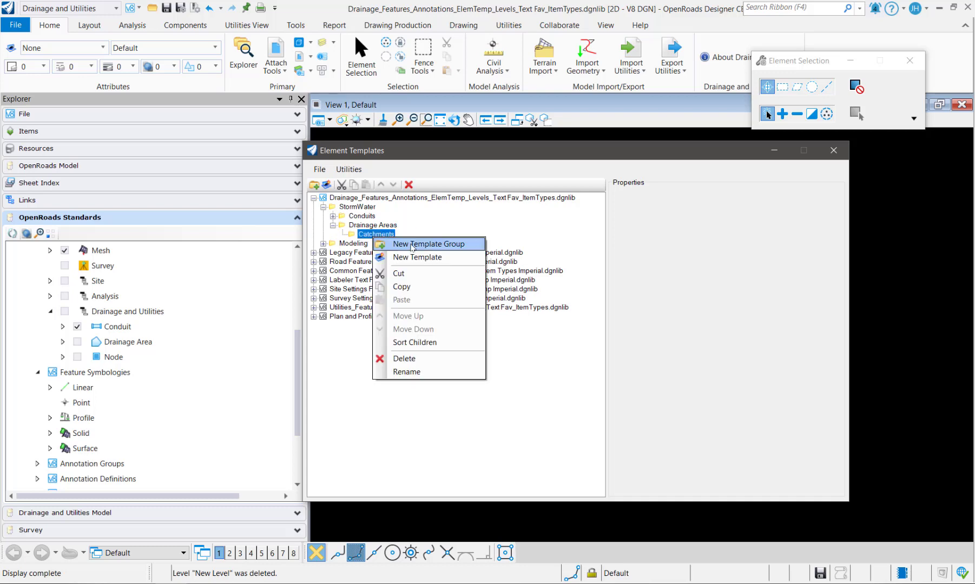
pyautogui.click(407, 244)
pyautogui.write('Post')
pyautogui.press('Return')
pyautogui.rightClick(374, 233)
pyautogui.click(401, 241)
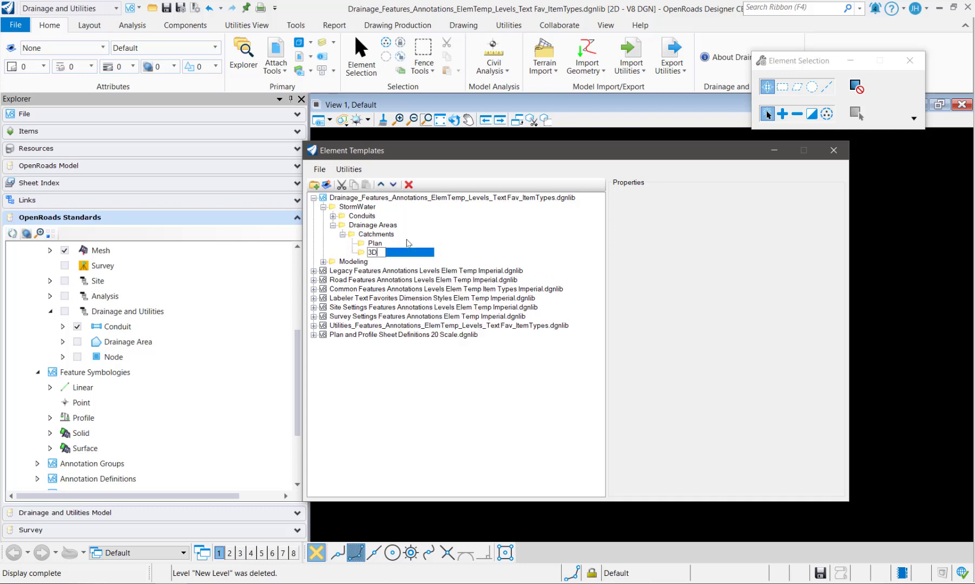
pyautogui.write('Pre')
pyautogui.press('Return')
# Step: Copy the Catchments template group and paste it three times into the Drainage Areas group
pyautogui.click(343, 235)
pyautogui.rightClick(367, 236)
pyautogui.click(407, 281)
pyautogui.rightClick(377, 224)
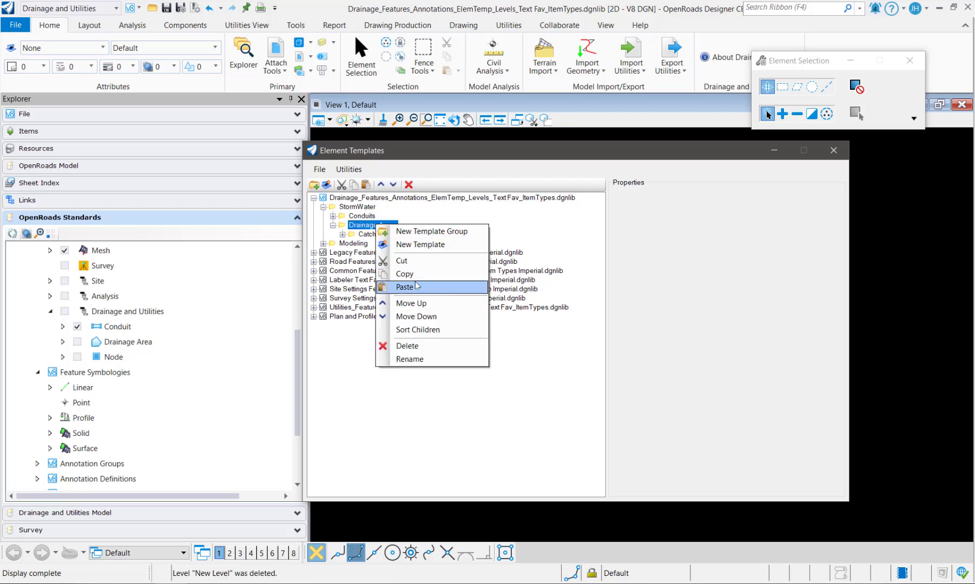
pyautogui.click(407, 288)
pyautogui.rightClick(386, 229)
pyautogui.click(414, 292)
pyautogui.rightClick(384, 228)
pyautogui.click(413, 293)
# Step: Rename the first pasted Catchments copy as Land Uses and the second as Ponds
pyautogui.rightClick(389, 246)
pyautogui.click(423, 380)
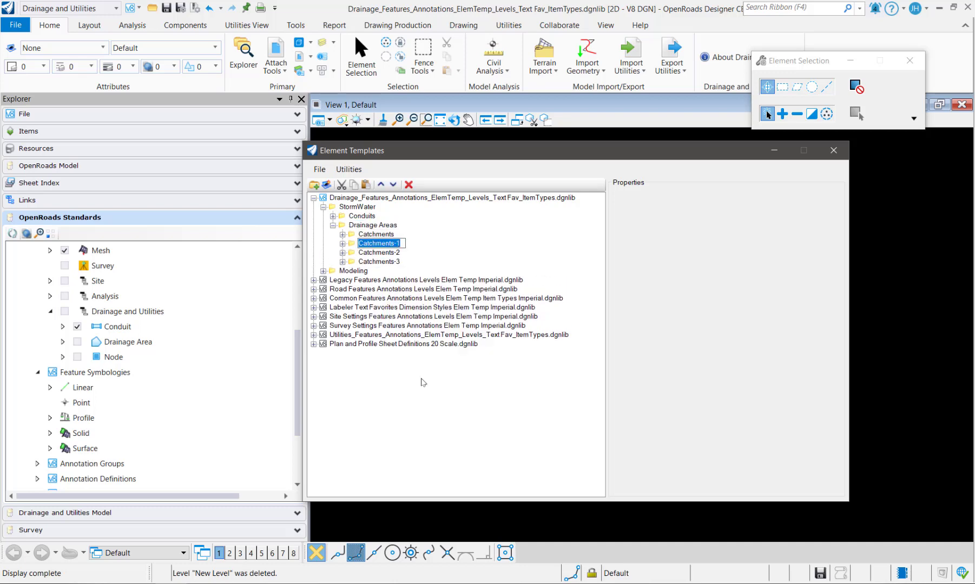
pyautogui.write('Land Uses')
pyautogui.press('Return')
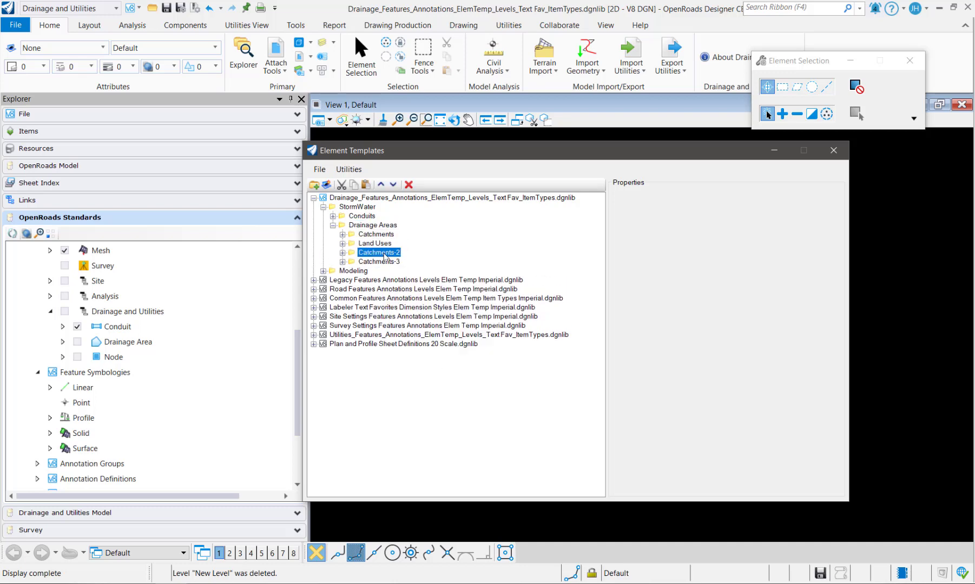
pyautogui.rightClick(383, 252)
pyautogui.click(422, 386)
pyautogui.write('Ponds')
pyautogui.press('Return')
# Step: Rename the third Catchments copy as LIDs and expand the Drainage Areas groups to show their subgroups
pyautogui.rightClick(379, 262)
pyautogui.click(421, 395)
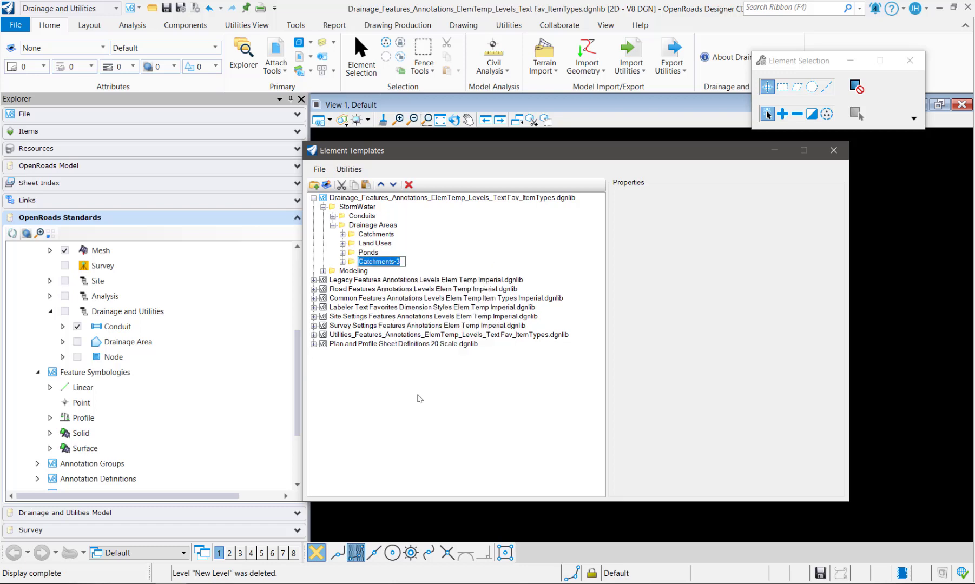
pyautogui.write('LIDs')
pyautogui.press('Return')
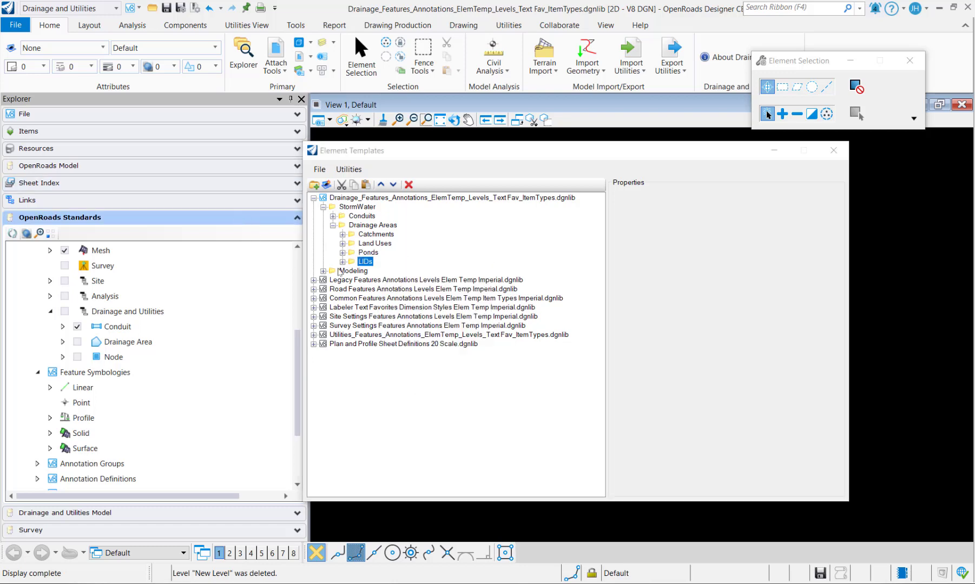
pyautogui.click(342, 262)
pyautogui.click(342, 252)
pyautogui.click(342, 243)
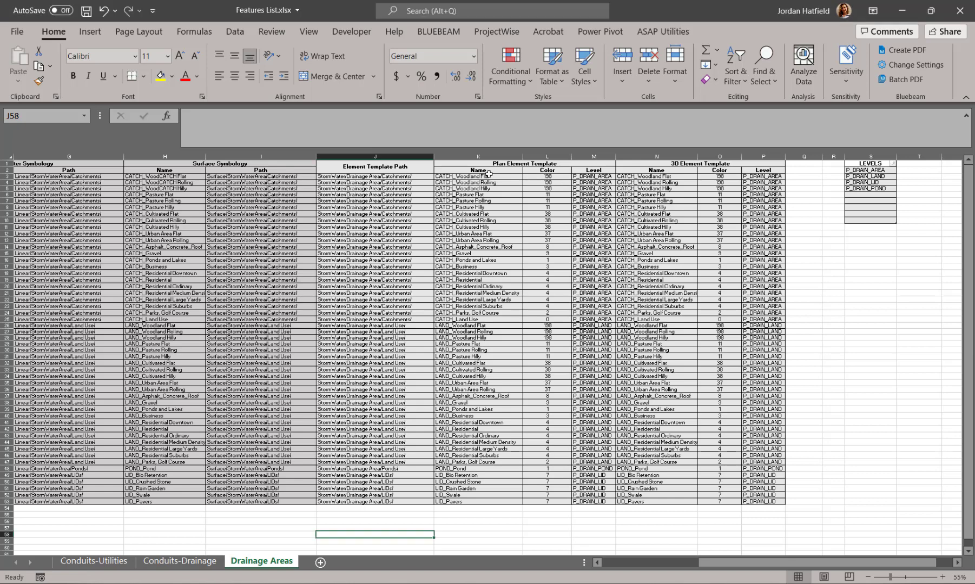
# Step: Switch to the Features List workbook and examine the plan element template names by category and their color numbers
pyautogui.moveTo(492, 176); pyautogui.dragTo(492, 317)
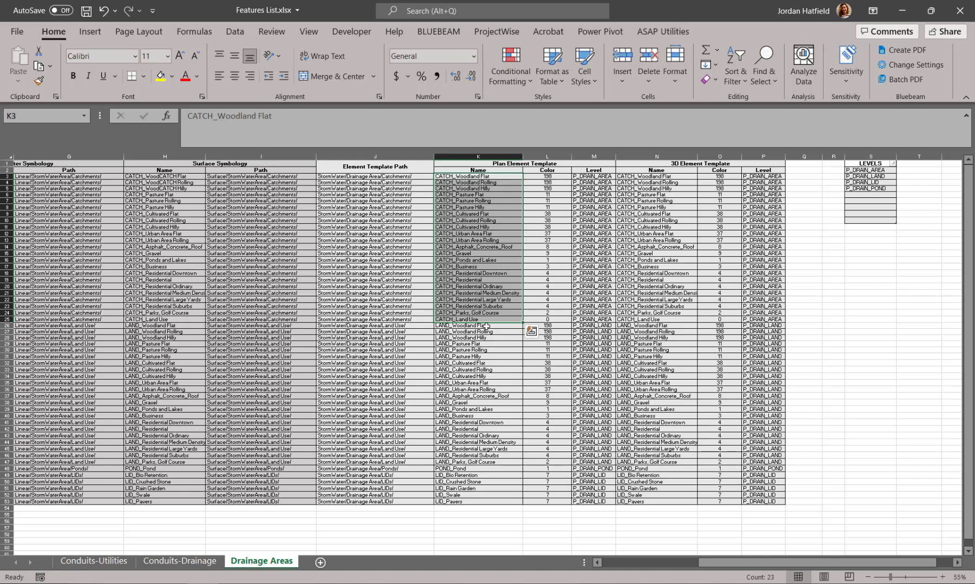
pyautogui.moveTo(486, 326); pyautogui.dragTo(480, 463)
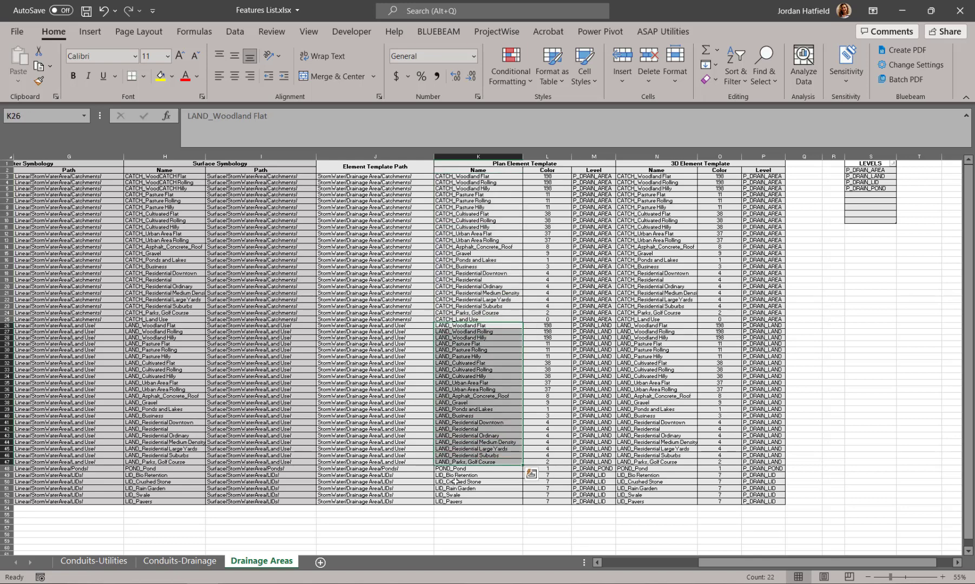
pyautogui.click(468, 468)
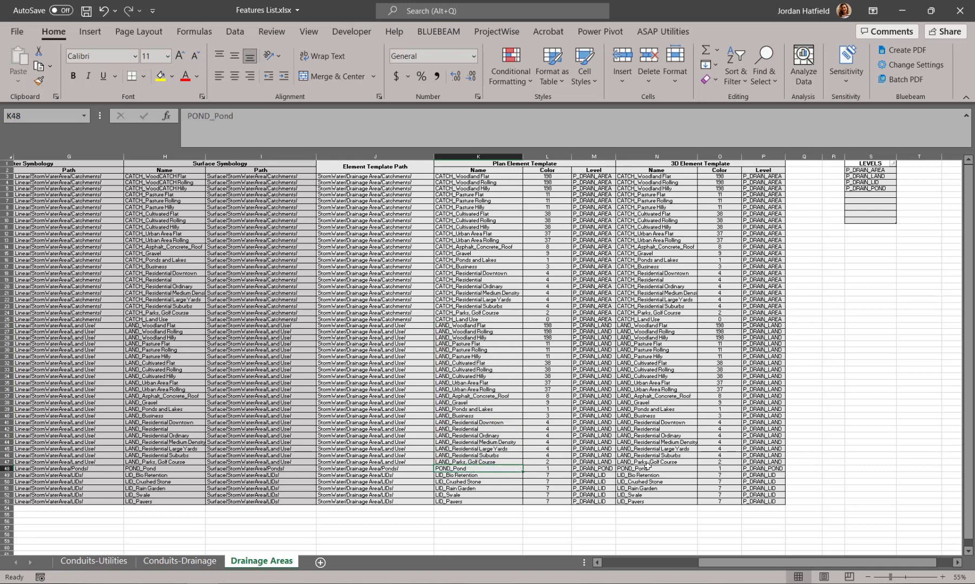
pyautogui.moveTo(471, 475); pyautogui.dragTo(478, 501)
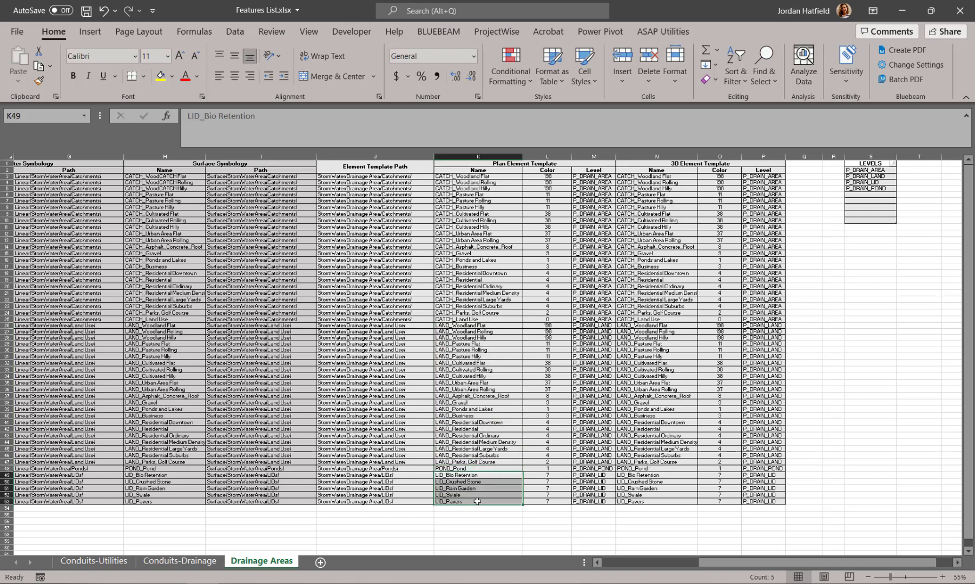
pyautogui.click(592, 521)
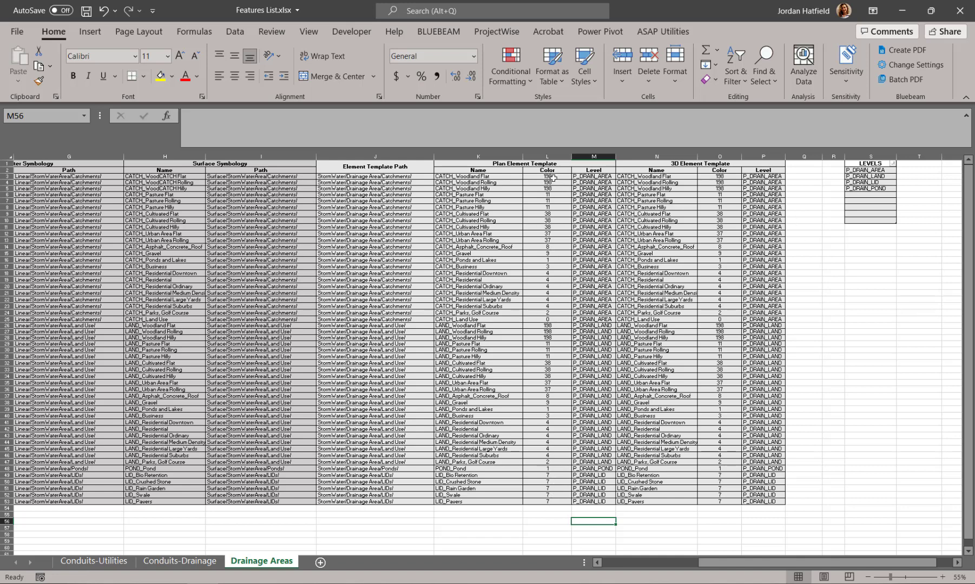
pyautogui.moveTo(554, 178); pyautogui.dragTo(551, 495)
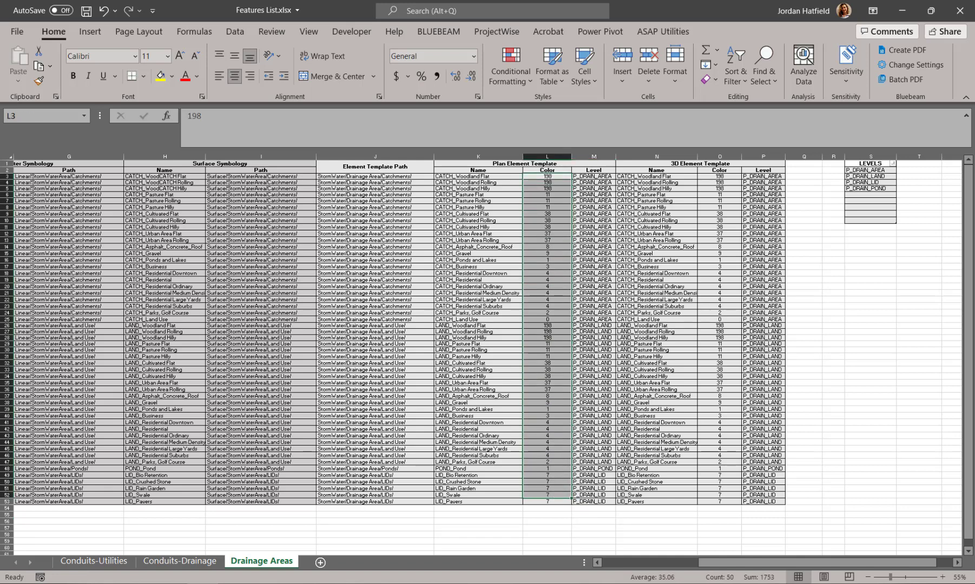
# Step: Switch back to OpenRoads Designer and create a template named CATCH_Woodland Flat in the Plan group of Catchments
pyautogui.hotkey('alt', 'Tab')
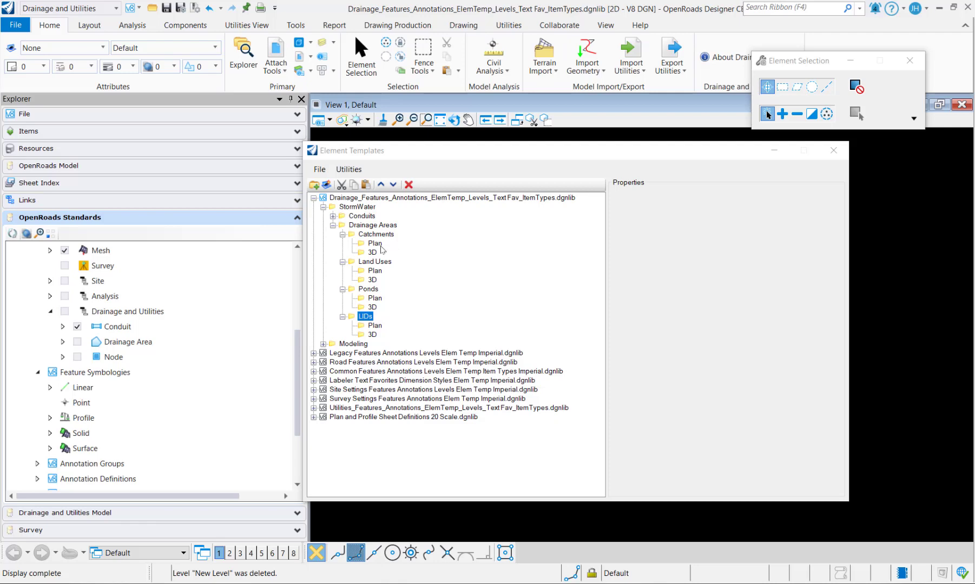
pyautogui.click(376, 244)
pyautogui.rightClick(377, 249)
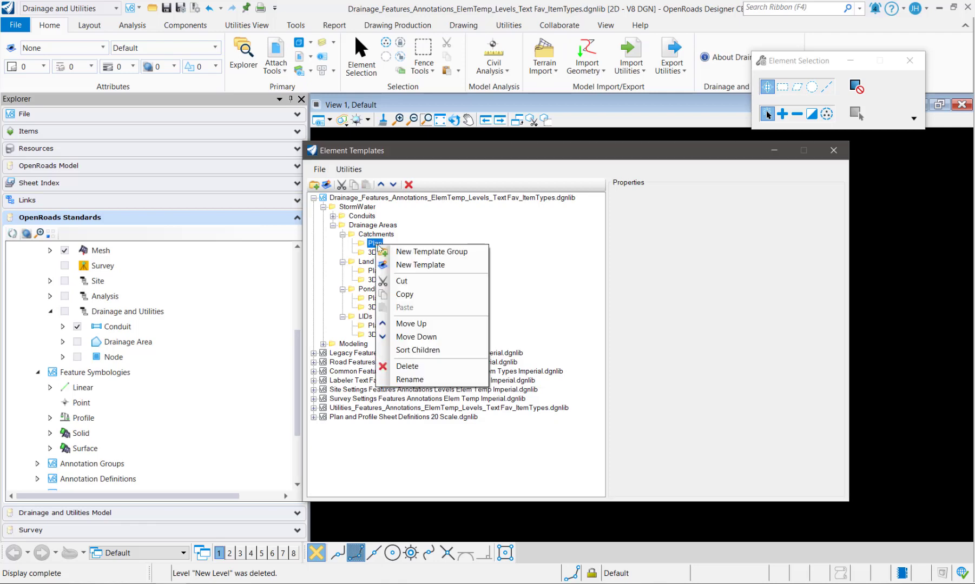
pyautogui.click(417, 265)
pyautogui.hotkey('ctrl', 'v')
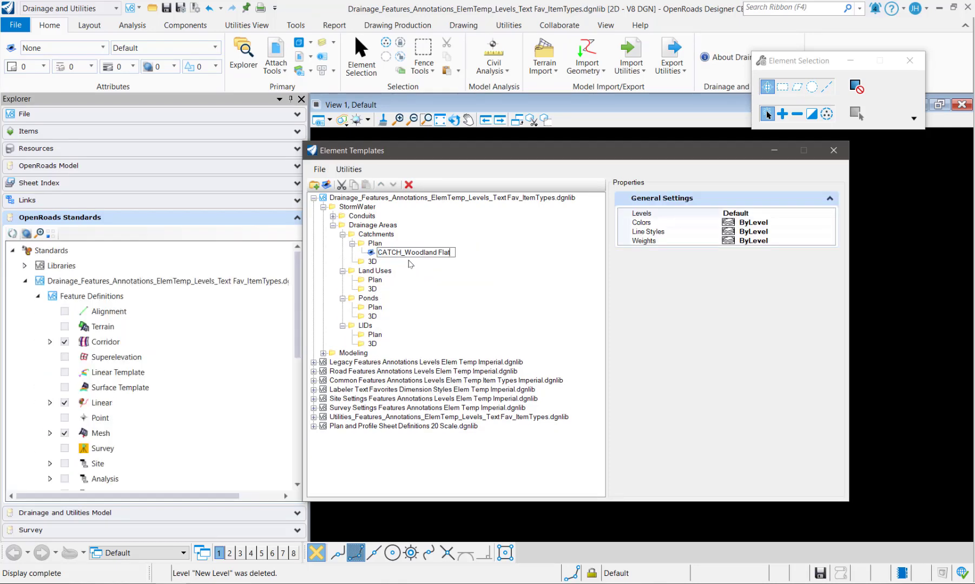
pyautogui.press('Return')
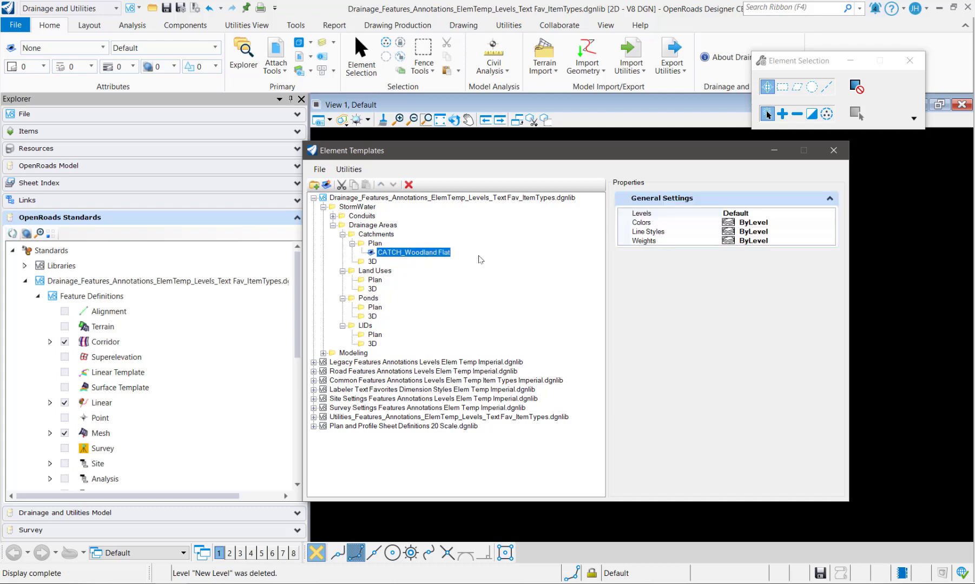
# Step: Set the level of the CATCH_Woodland Flat template to P_DRAIN_AREA
pyautogui.click(810, 213)
pyautogui.click(831, 214)
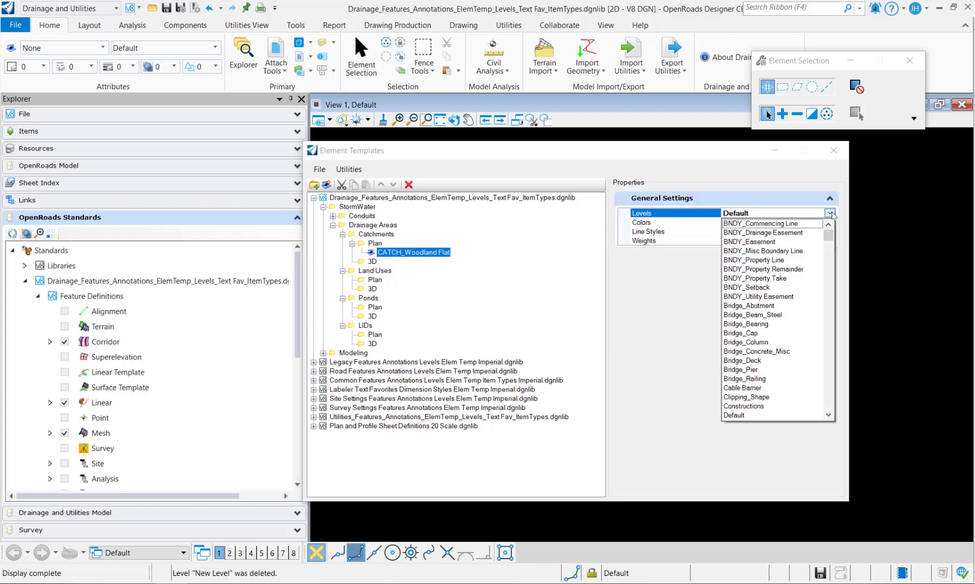
pyautogui.press('p')
pyautogui.scroll(-1, 741, 371)
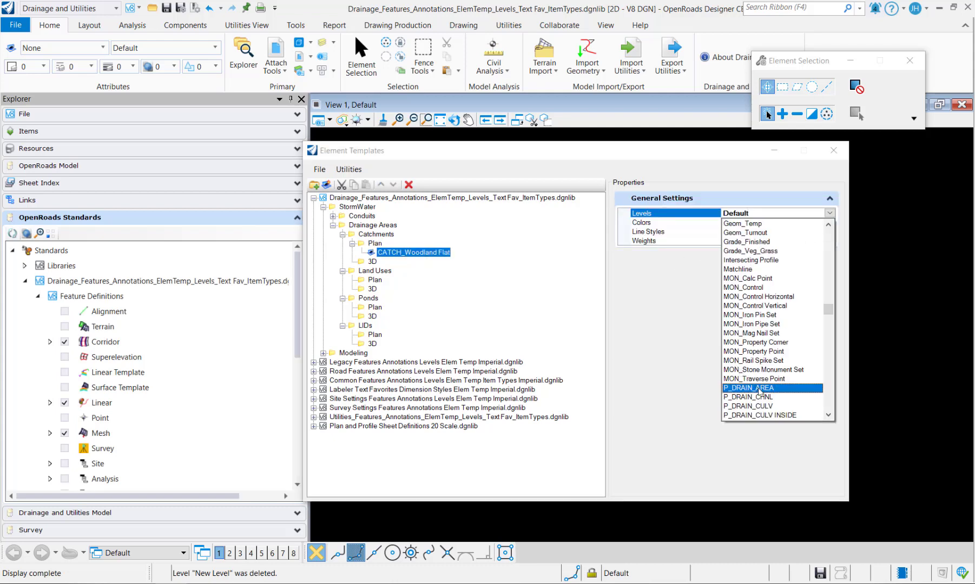
pyautogui.click(760, 388)
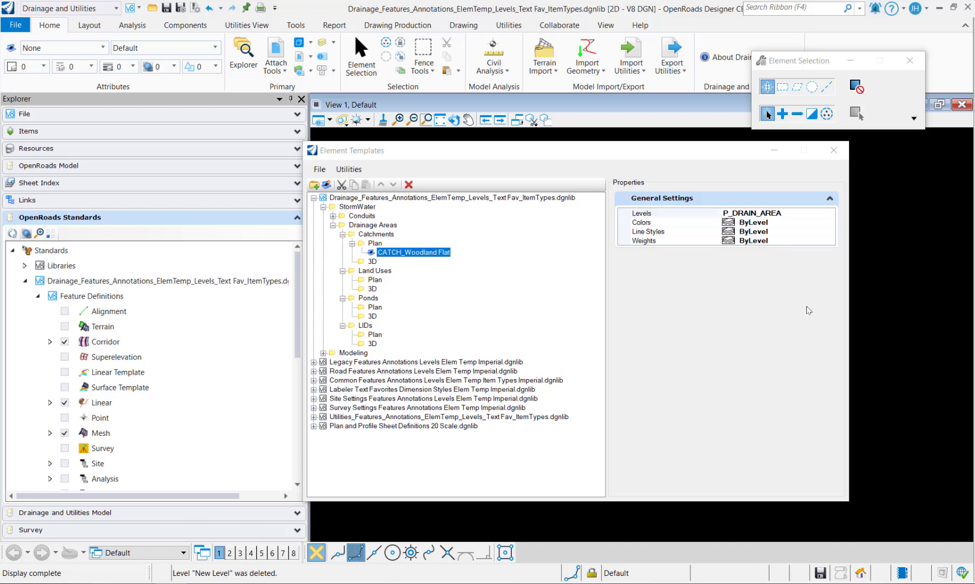
# Step: Set the color of the CATCH_Woodland Flat template to 198
pyautogui.click(828, 224)
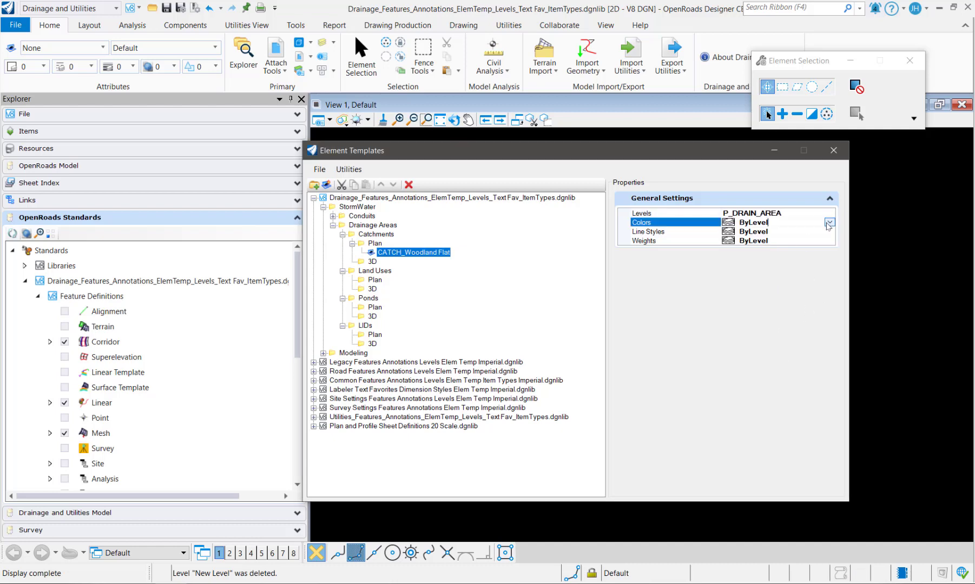
pyautogui.click(828, 224)
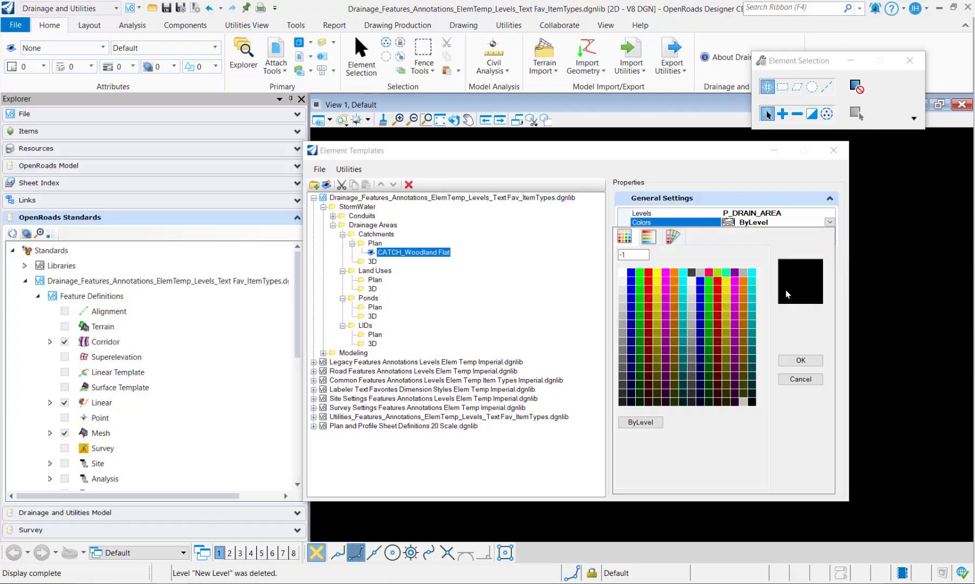
pyautogui.doubleClick(674, 380)
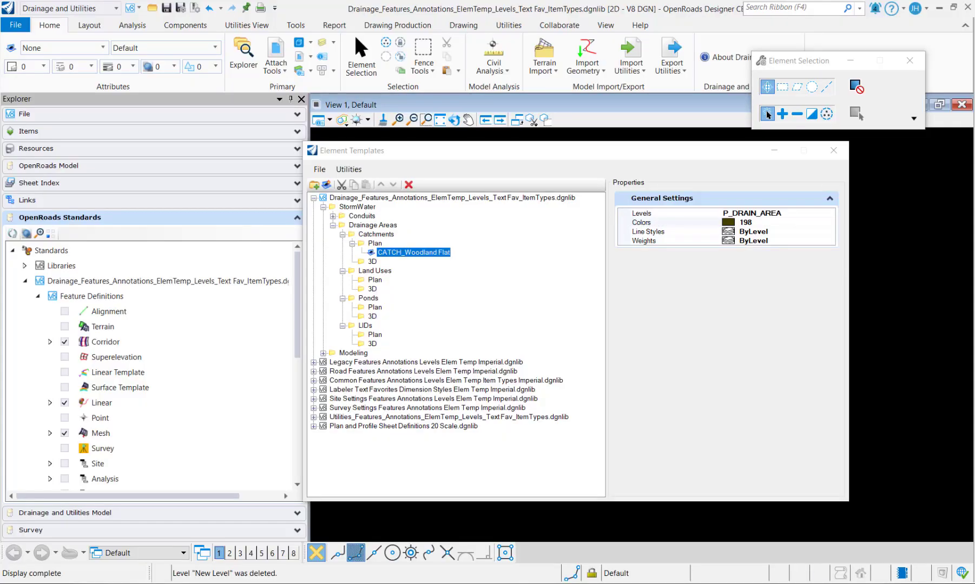
# Step: Duplicate the CATCH_Woodland Flat template within the Plan group of Catchments
pyautogui.rightClick(410, 254)
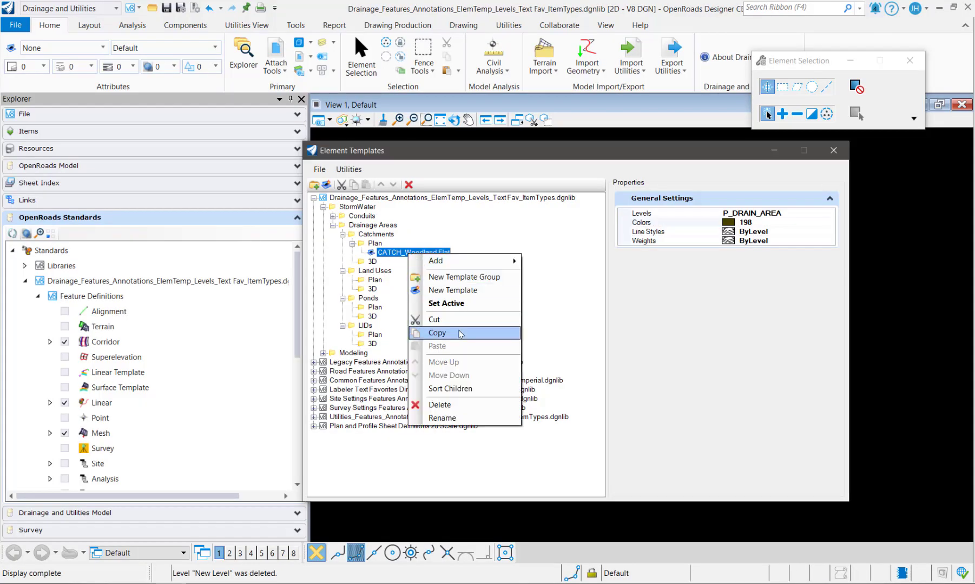
pyautogui.click(433, 332)
pyautogui.click(375, 243)
pyautogui.rightClick(375, 247)
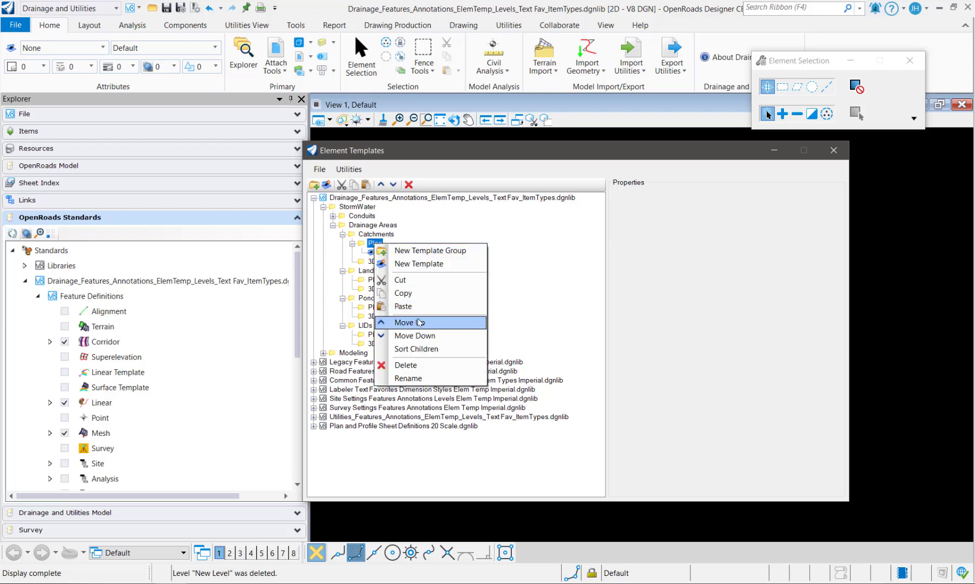
pyautogui.click(418, 307)
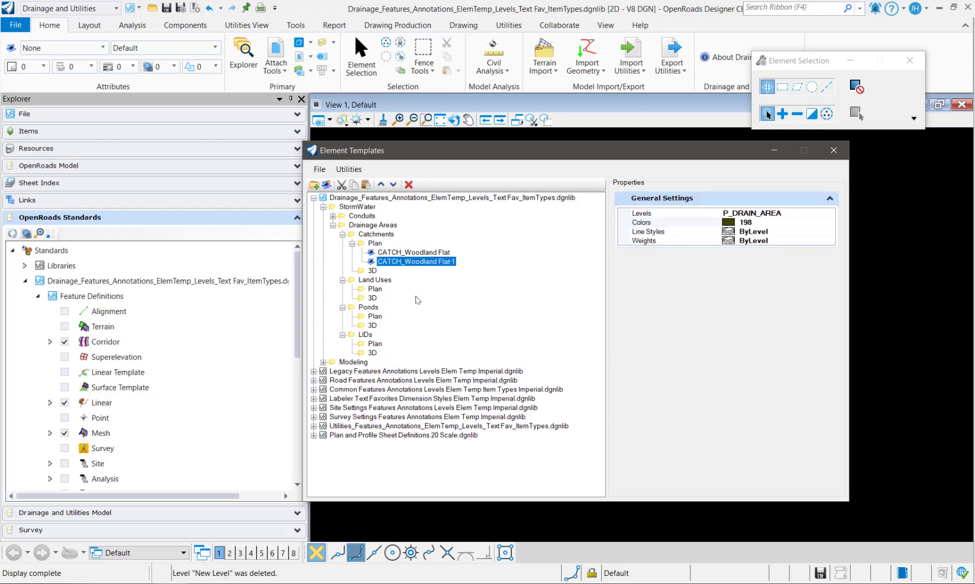
pyautogui.click(383, 245)
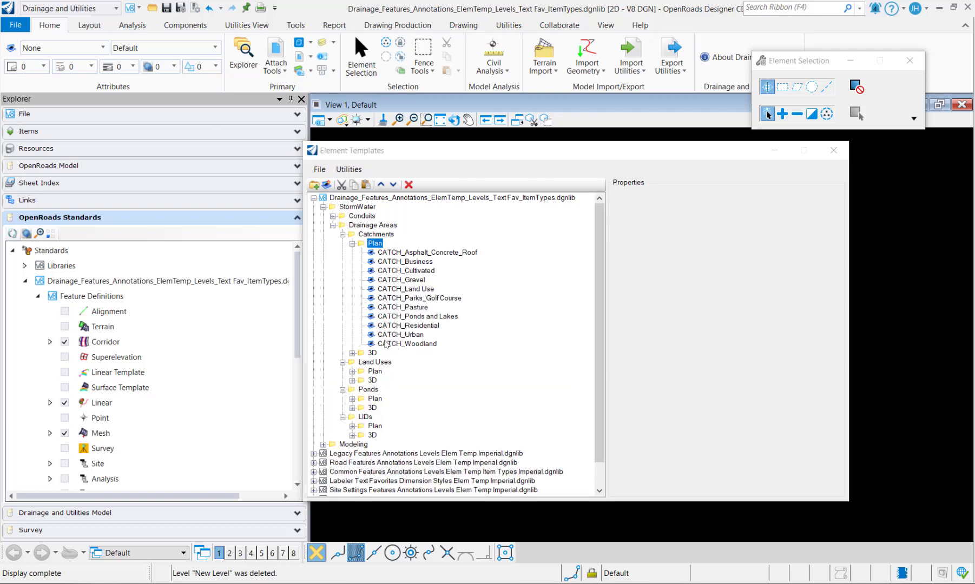
# Step: Switch to the Features List workbook and compare the catchment feature names with the shared plan element template names
pyautogui.hotkey('alt', 'Tab')
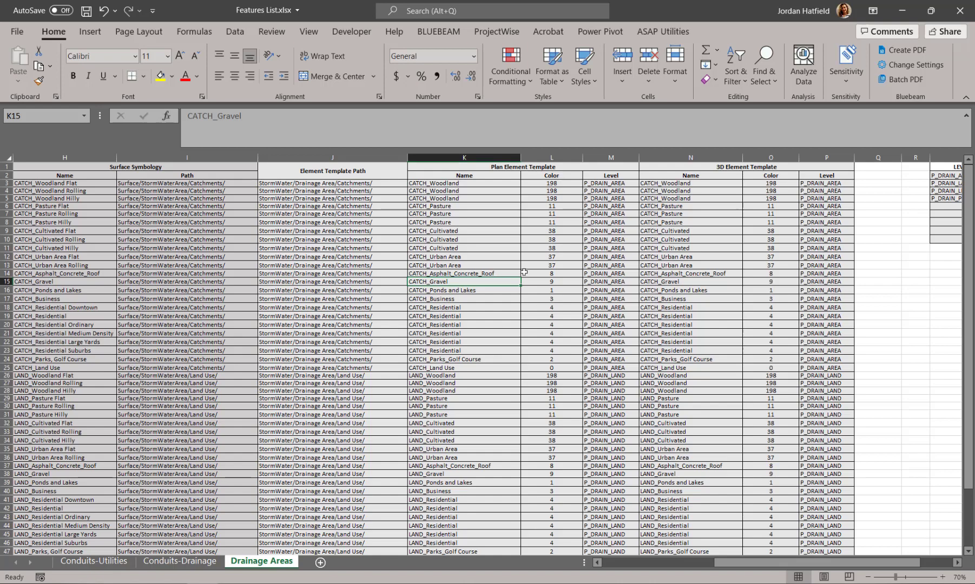
pyautogui.moveTo(490, 182); pyautogui.dragTo(493, 345)
pyautogui.moveTo(83, 184); pyautogui.dragTo(82, 199)
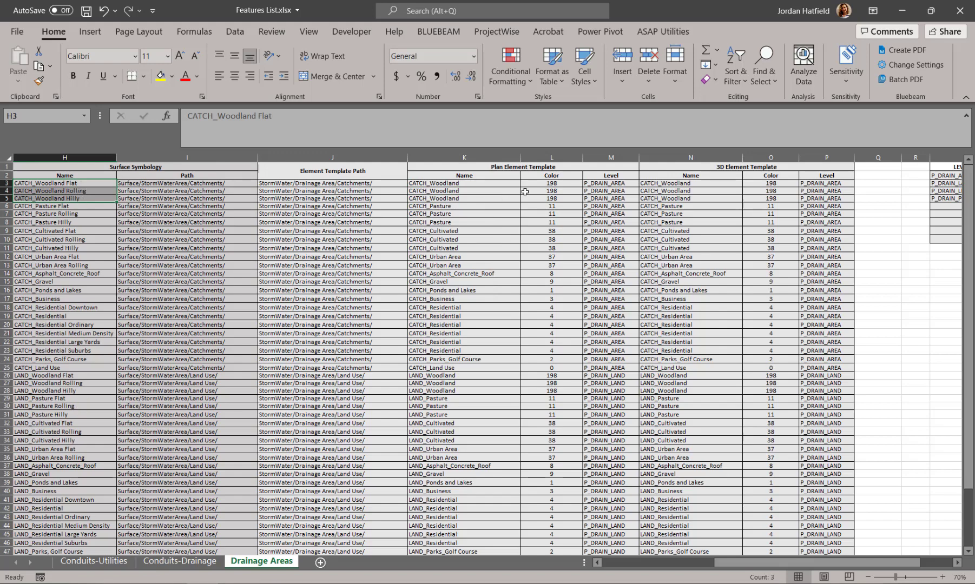
pyautogui.click(465, 184)
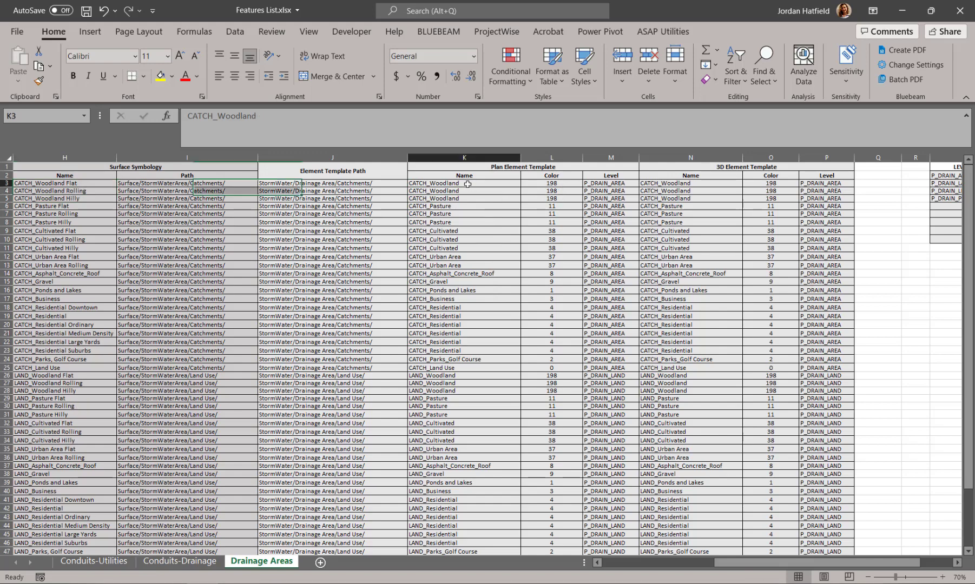
pyautogui.moveTo(465, 181); pyautogui.dragTo(484, 355)
pyautogui.click(478, 334)
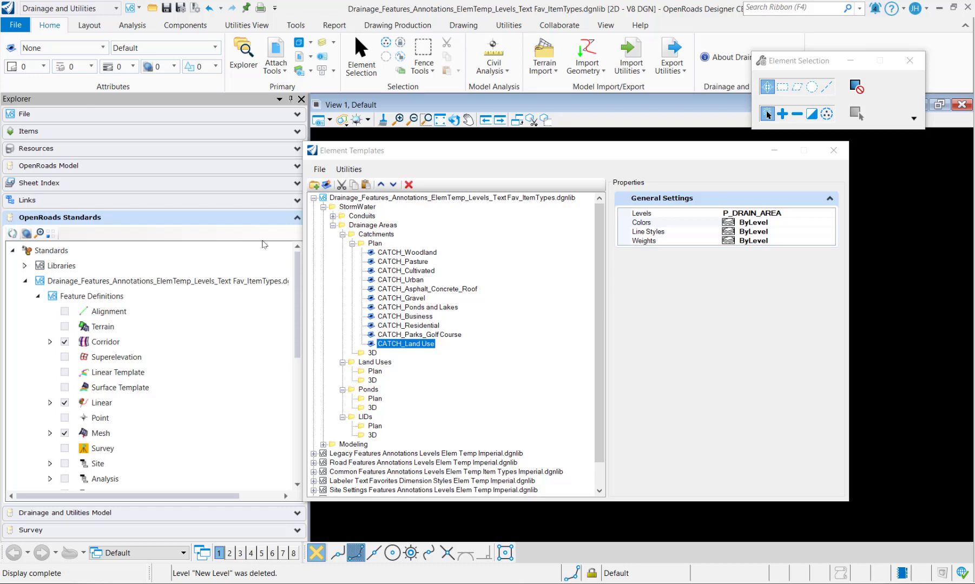
# Step: Back in OpenRoads Designer, copy all CATCH templates from the Plan group of Catchments into its 3D group
pyautogui.moveTo(387, 253); pyautogui.dragTo(394, 271)
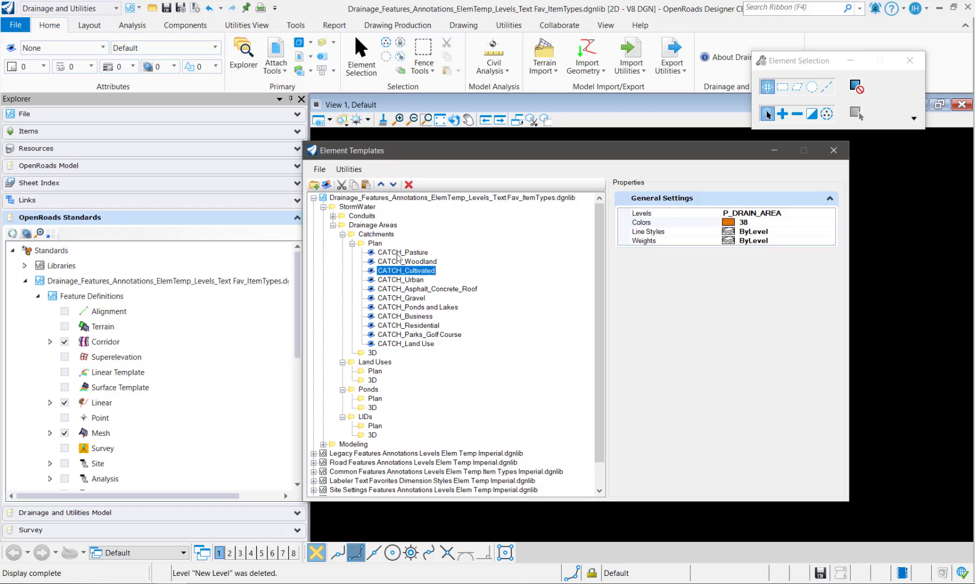
pyautogui.click(403, 252)
pyautogui.keyDown('shift'); pyautogui.click(410, 344); pyautogui.keyUp('shift')
pyautogui.rightClick(404, 297)
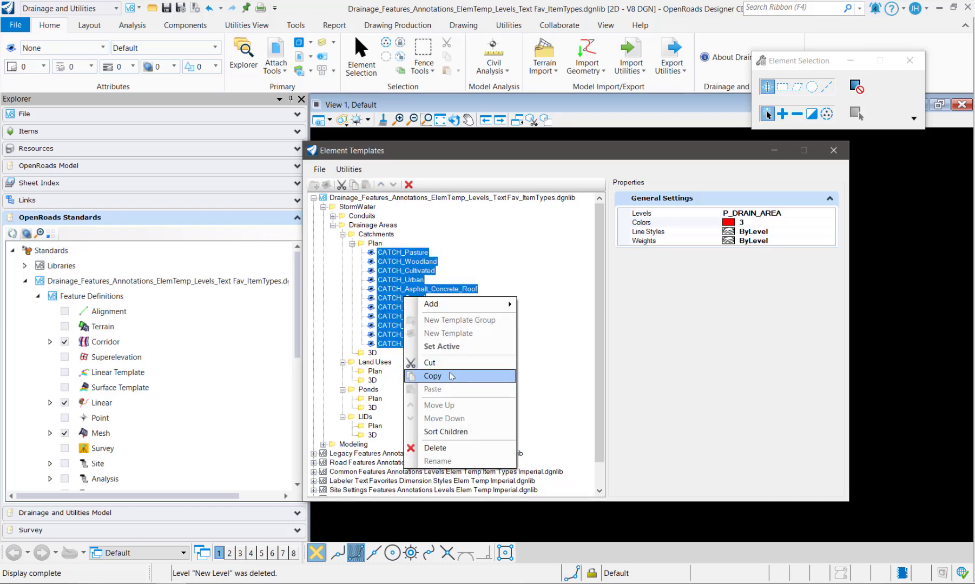
pyautogui.click(450, 376)
pyautogui.click(373, 353)
pyautogui.rightClick(375, 355)
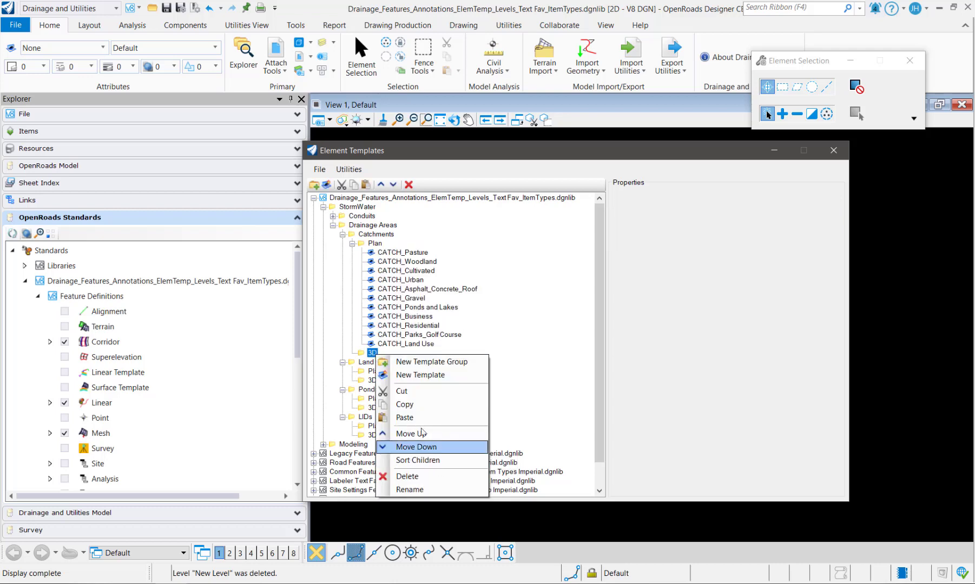
pyautogui.click(405, 418)
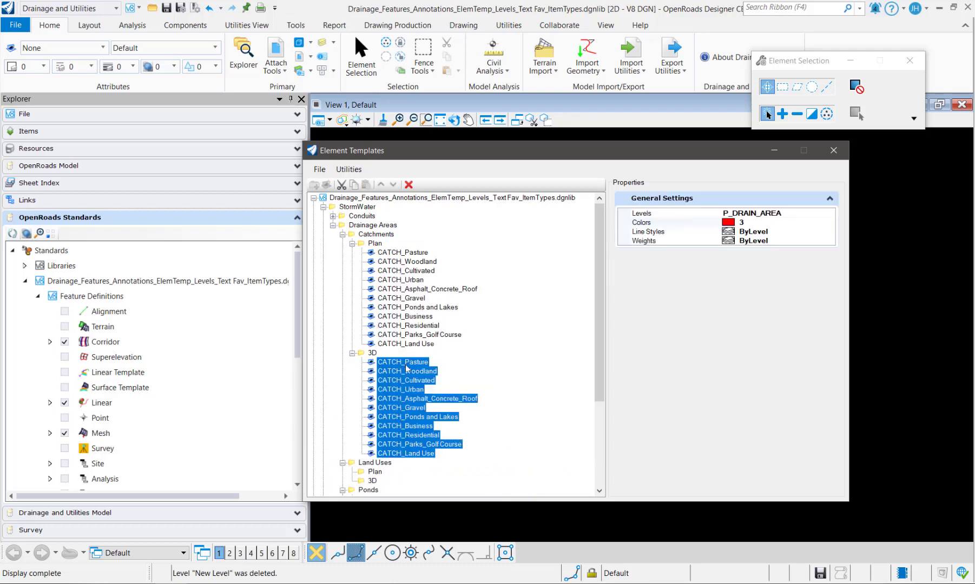
# Step: Add a transparency setting to all CATCH templates in the 3D group and set it to 70
pyautogui.rightClick(667, 275)
pyautogui.moveTo(707, 280)
pyautogui.moveTo(768, 292)
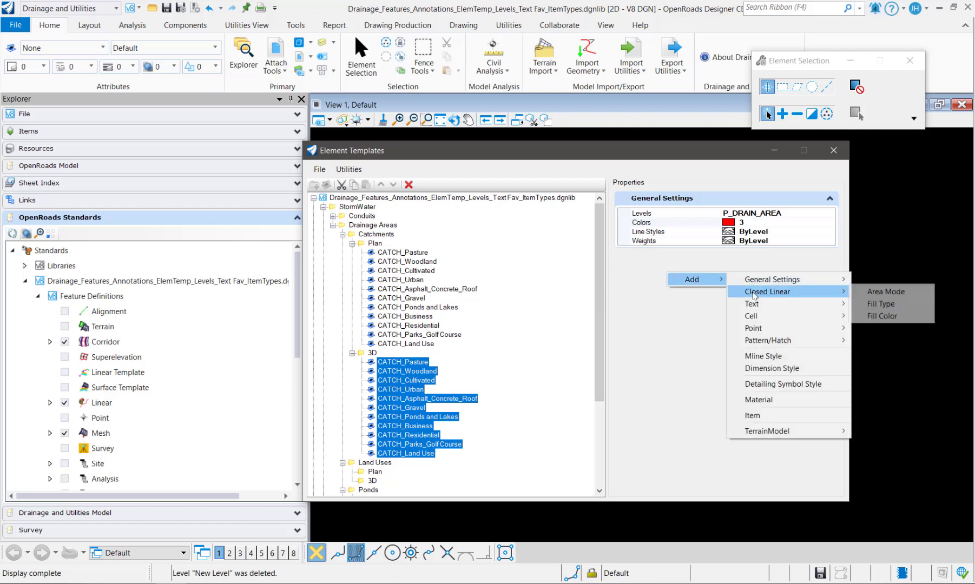
pyautogui.moveTo(823, 281)
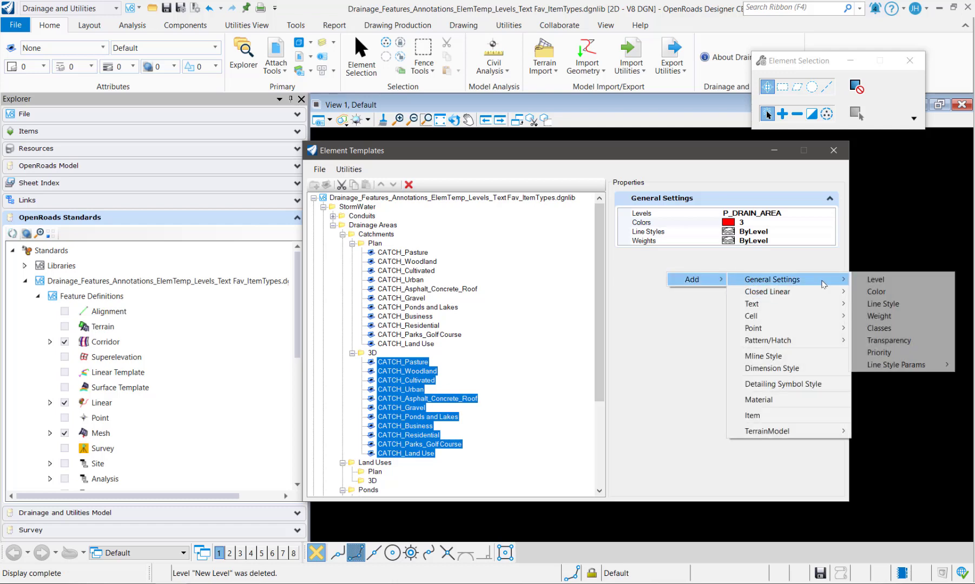
pyautogui.click(888, 341)
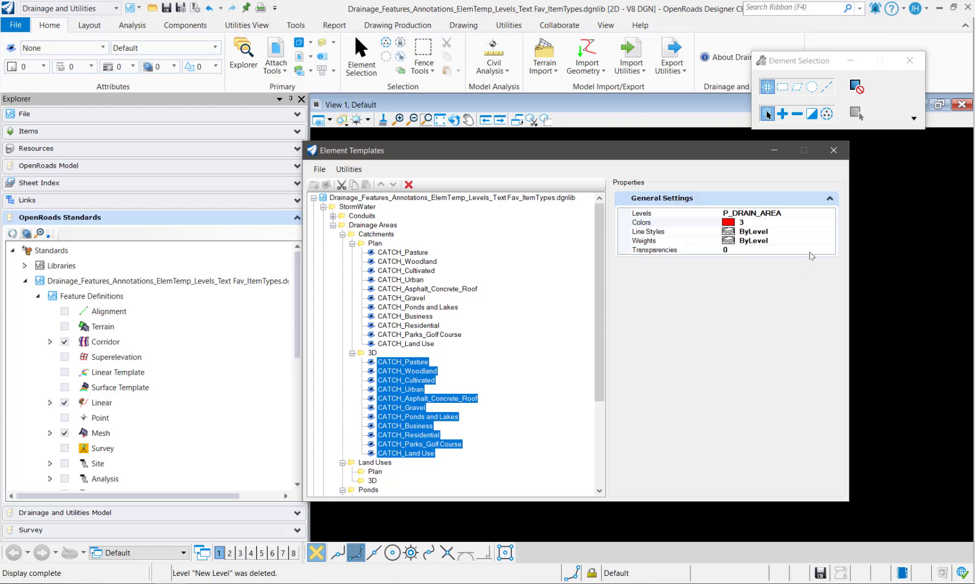
pyautogui.click(829, 250)
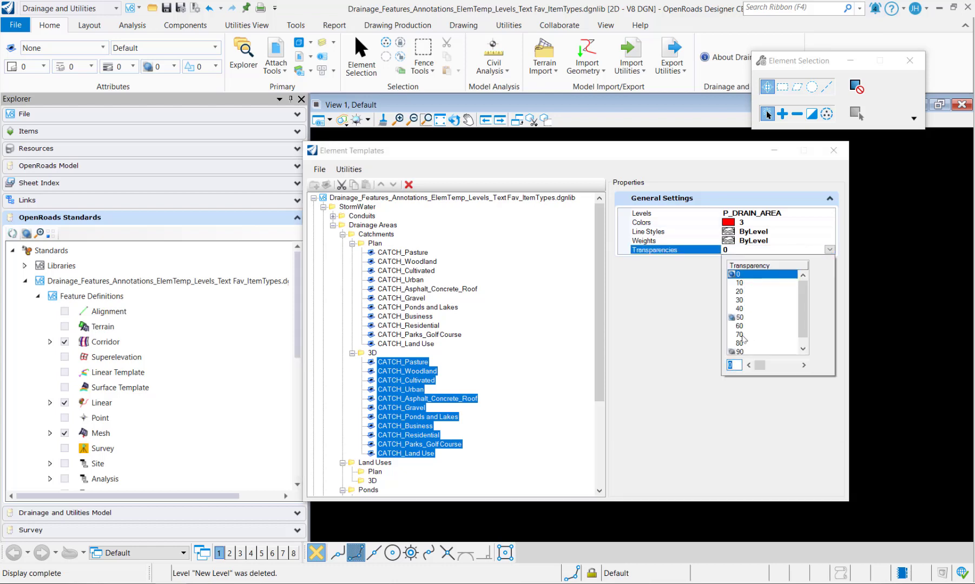
pyautogui.click(741, 336)
# Step: Add the closed linear settings Area Mode, Fill Type and Fill Color to the 3D CATCH templates
pyautogui.rightClick(692, 294)
pyautogui.moveTo(721, 306)
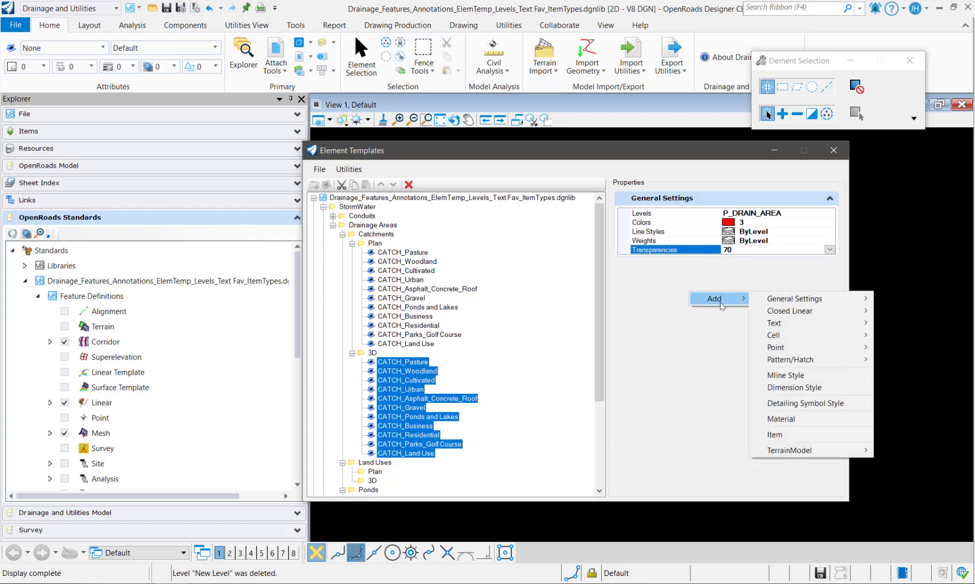
pyautogui.moveTo(793, 311)
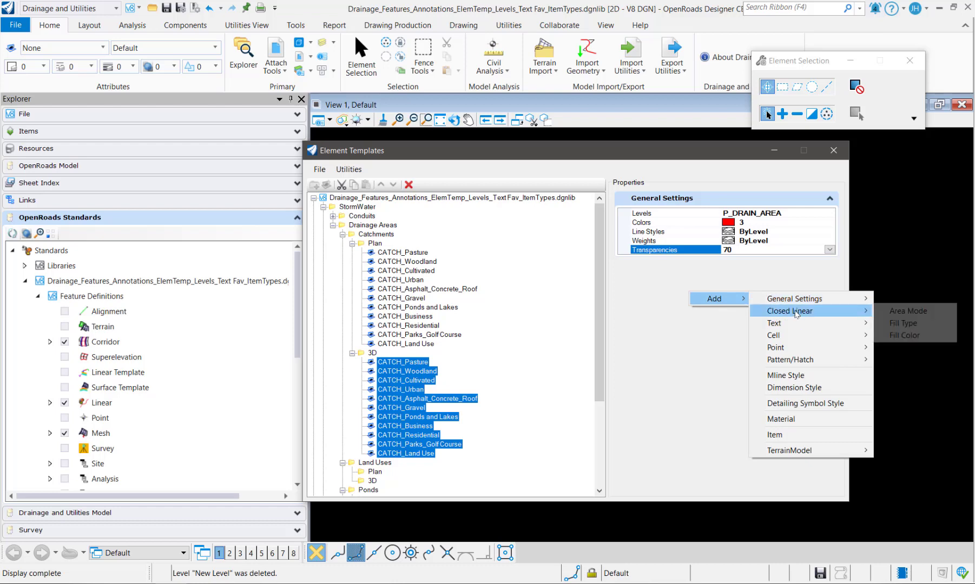
pyautogui.click(916, 316)
pyautogui.rightClick(680, 307)
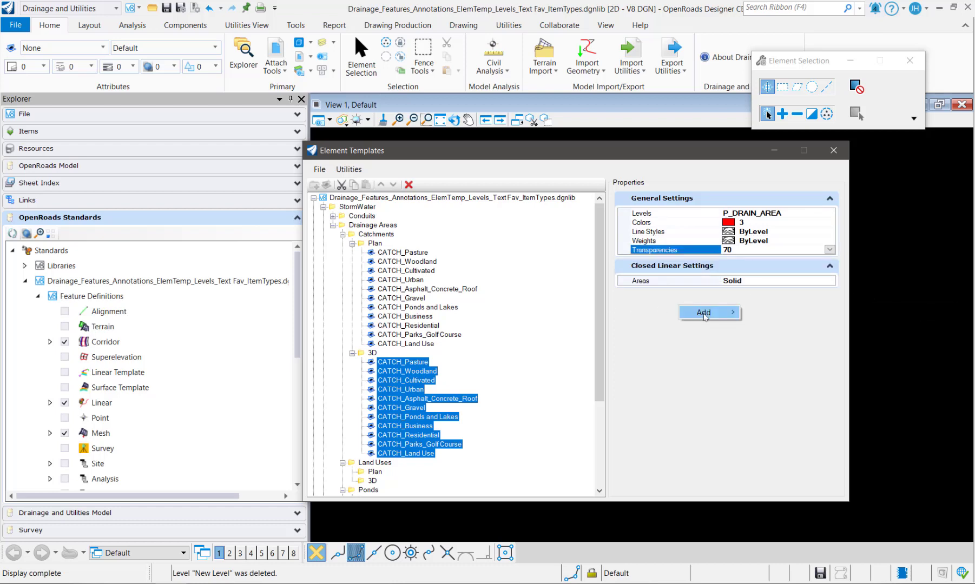
pyautogui.moveTo(728, 318)
pyautogui.moveTo(804, 326)
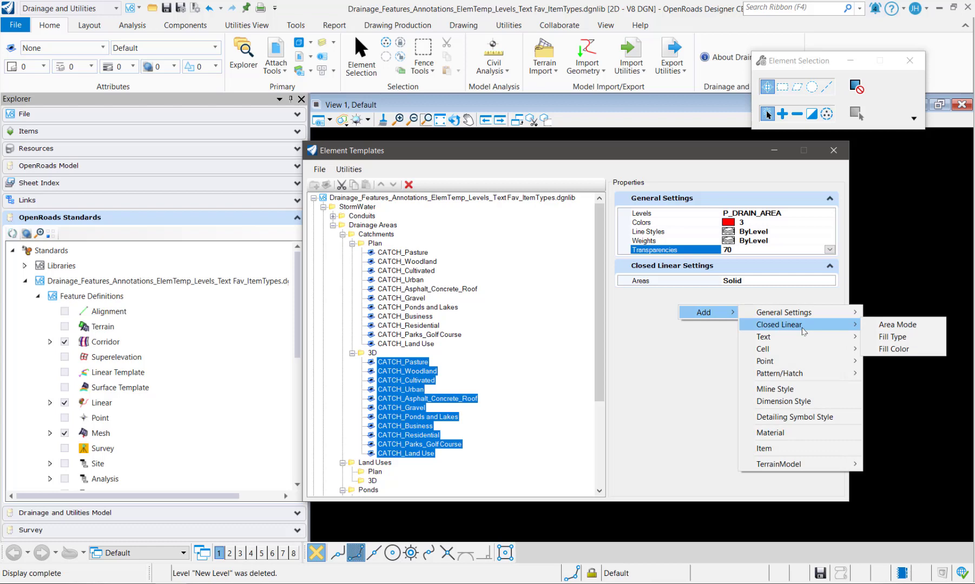
pyautogui.click(880, 337)
pyautogui.rightClick(691, 309)
pyautogui.moveTo(736, 317)
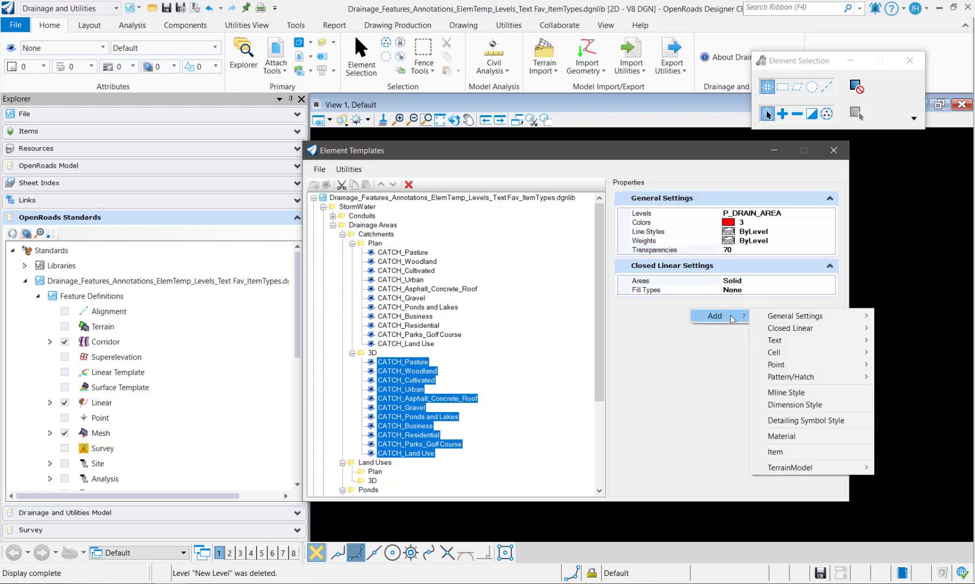
pyautogui.moveTo(785, 327)
pyautogui.click(882, 352)
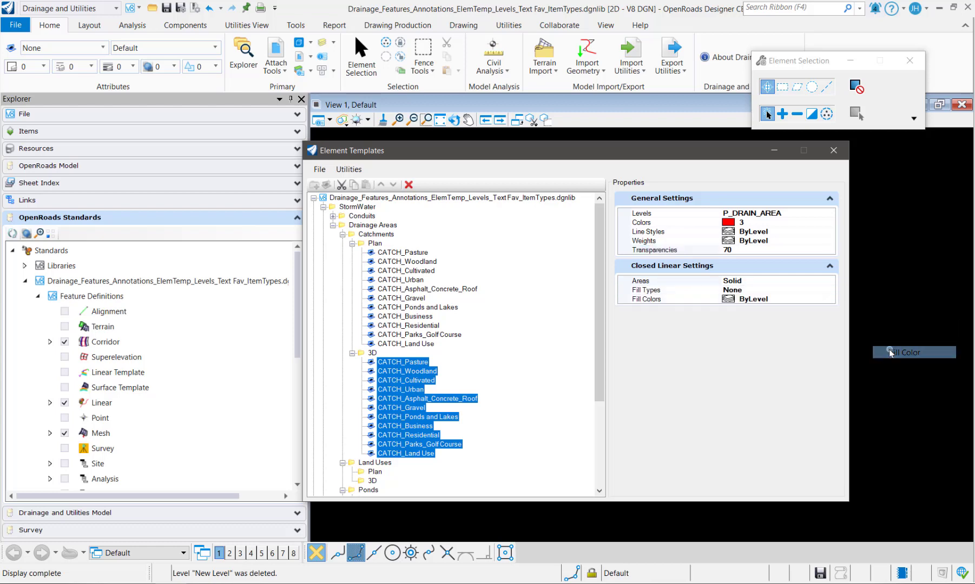
# Step: Set the fill type of the 3D CATCH templates to Opaque and their fill color to red
pyautogui.click(831, 290)
pyautogui.click(829, 290)
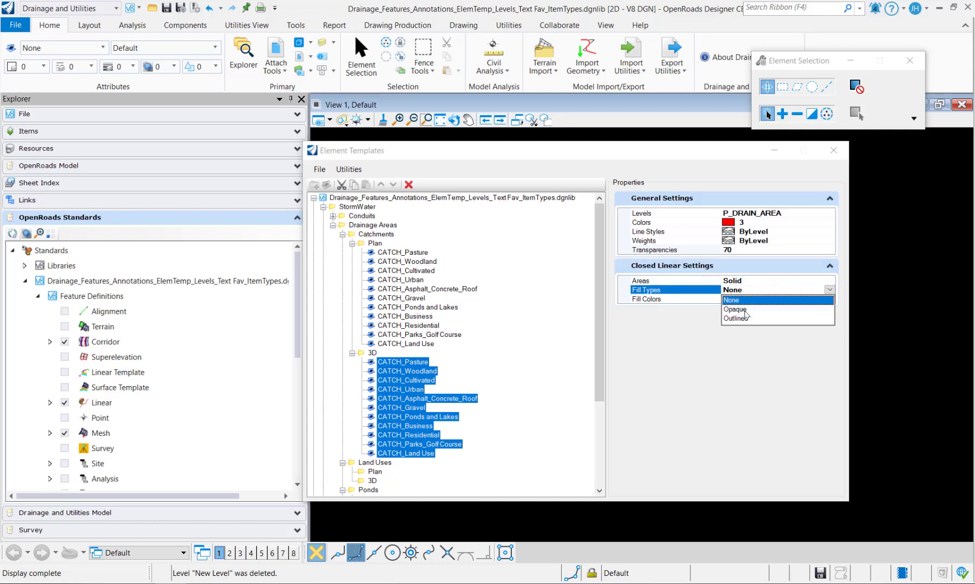
pyautogui.click(735, 309)
pyautogui.click(771, 299)
pyautogui.click(830, 299)
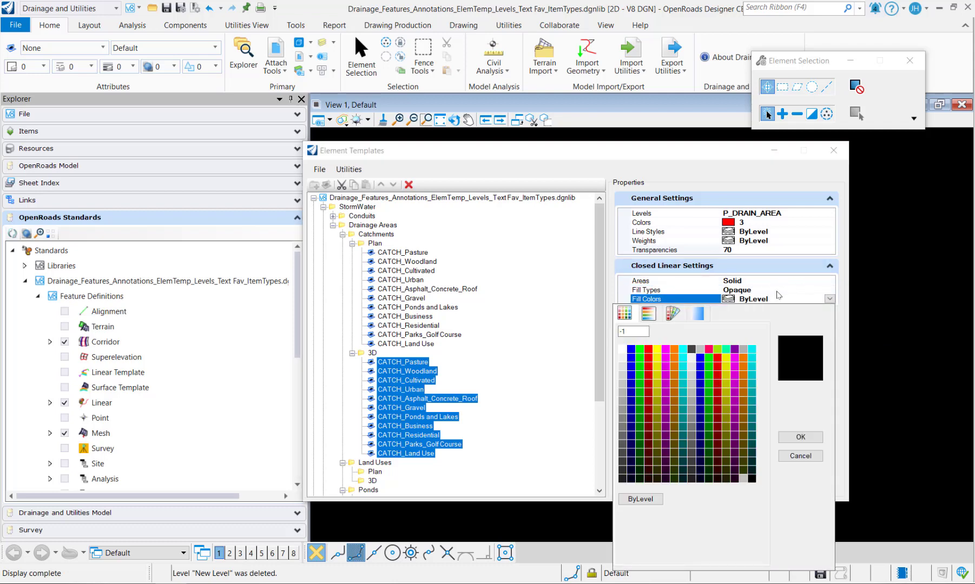
pyautogui.doubleClick(649, 349)
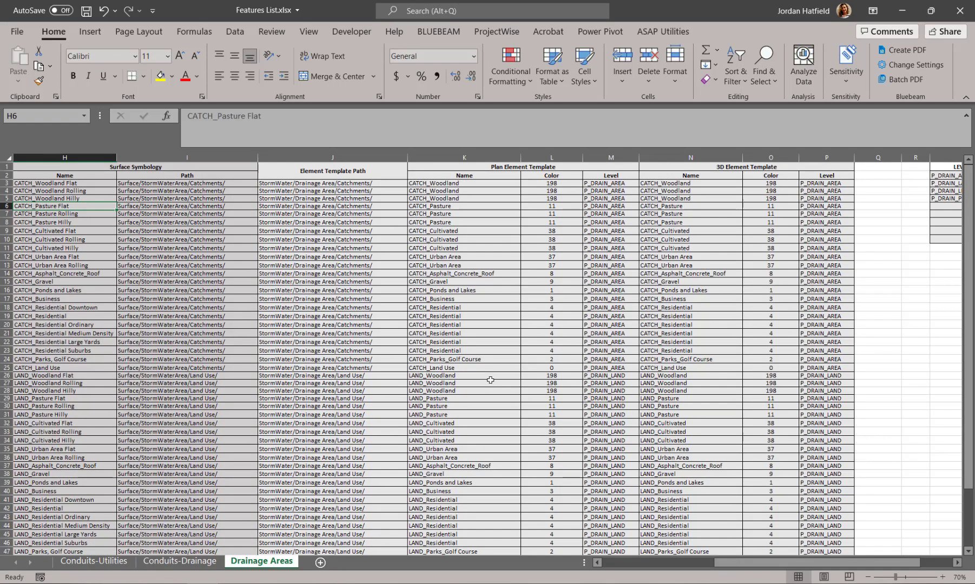
# Step: Check the CATCH_Land Use row in the Features List workbook, then copy all Catchments Plan templates into the Plan group of Land Uses
pyautogui.click(466, 369)
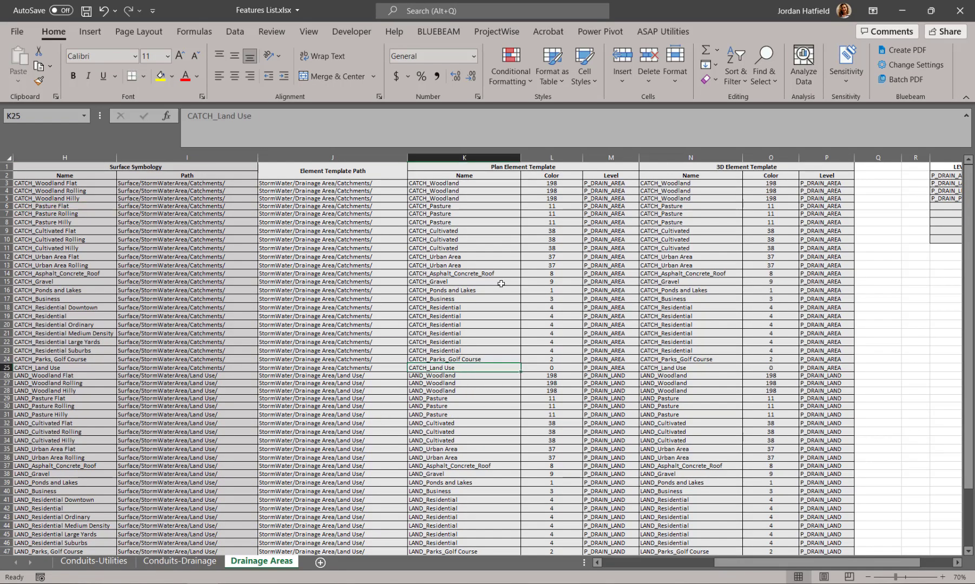
pyautogui.click(902, 10)
pyautogui.click(418, 345)
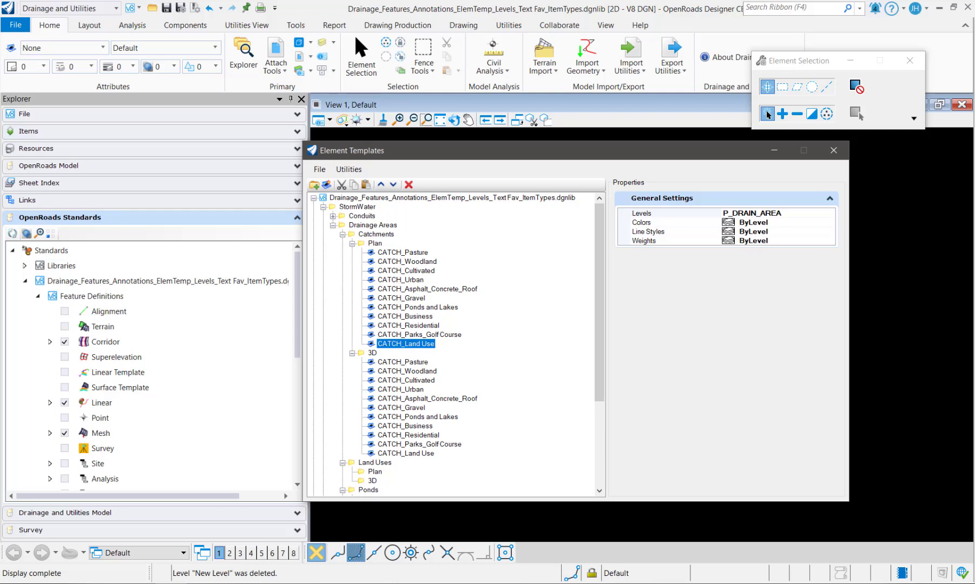
pyautogui.click(404, 253)
pyautogui.keyDown('shift'); pyautogui.click(413, 346); pyautogui.keyUp('shift')
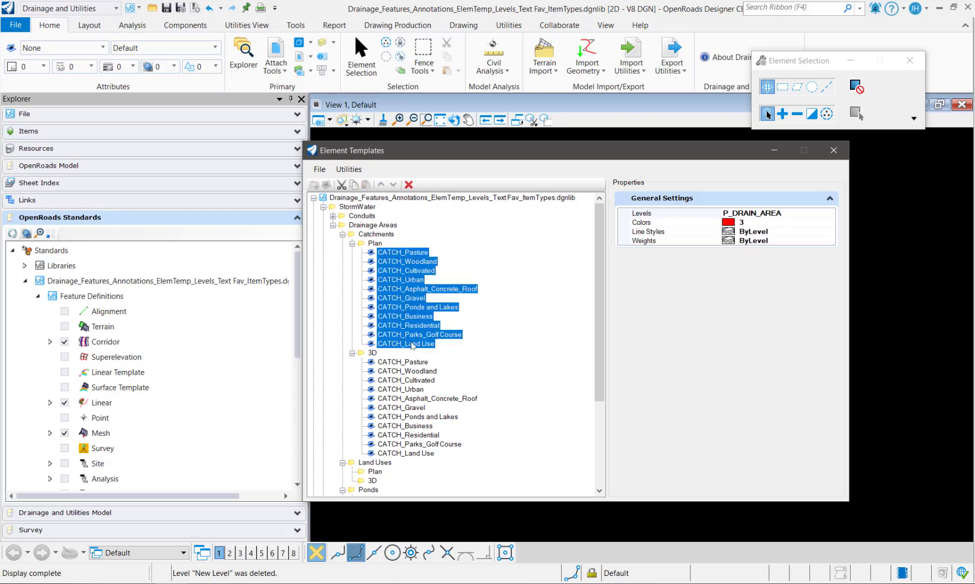
pyautogui.rightClick(400, 301)
pyautogui.click(441, 376)
pyautogui.scroll(-4, 386, 353)
pyautogui.rightClick(375, 362)
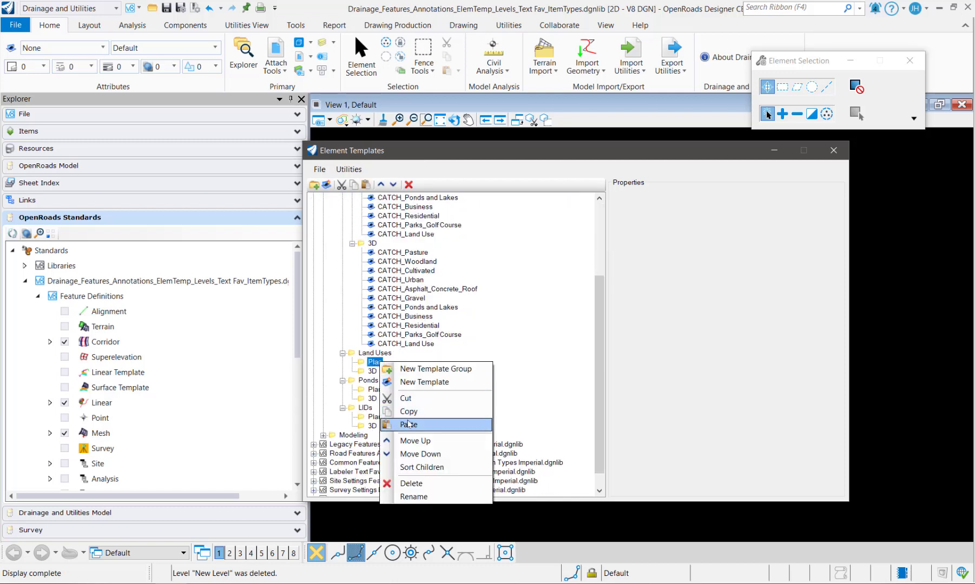
pyautogui.click(409, 424)
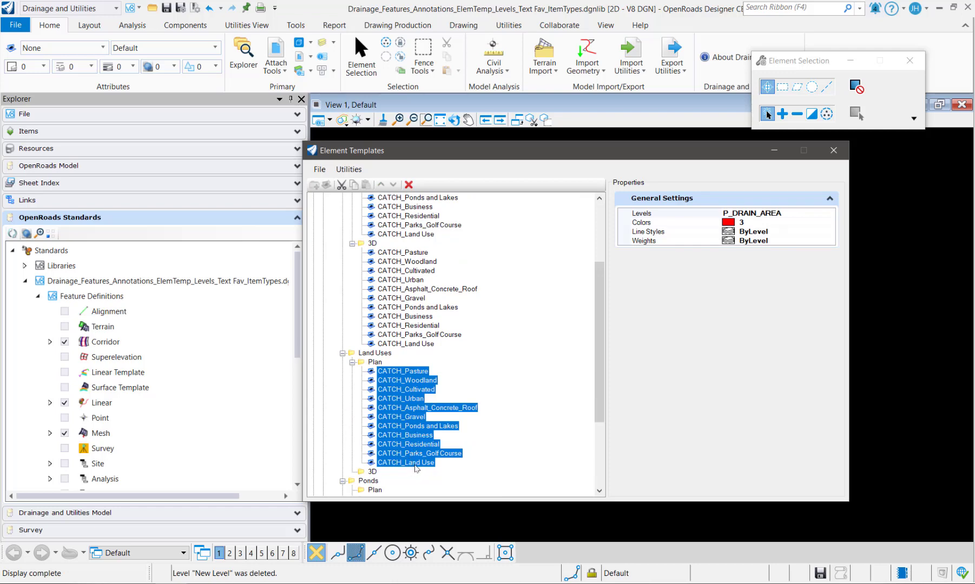
# Step: Delete the CATCH_Land Use template from the Plan group of Land Uses
pyautogui.click(404, 435)
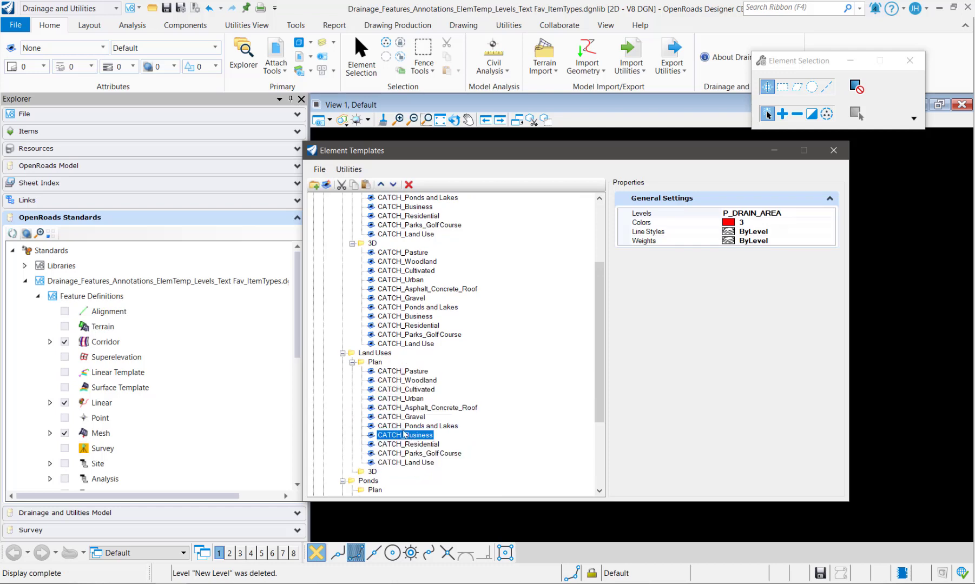
pyautogui.rightClick(414, 464)
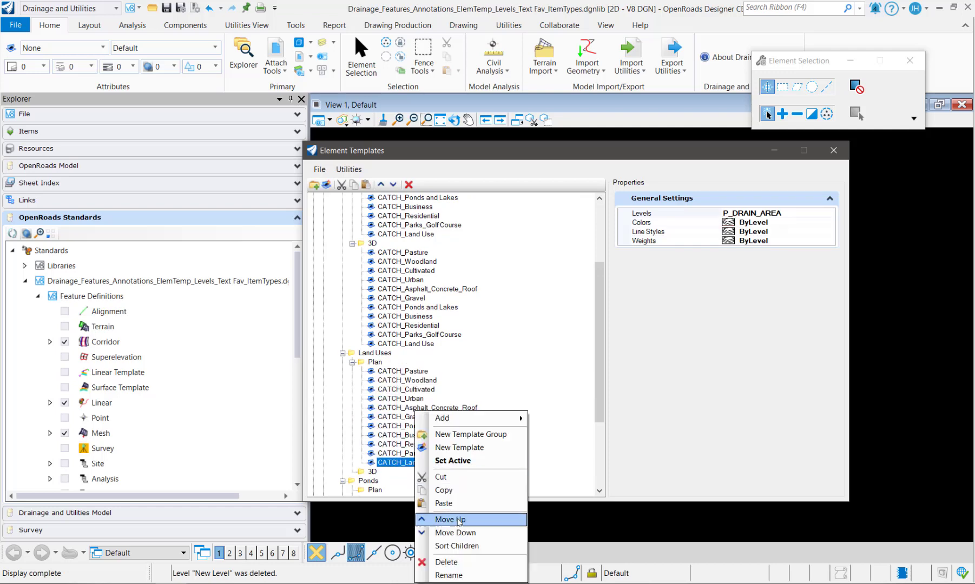
pyautogui.click(462, 563)
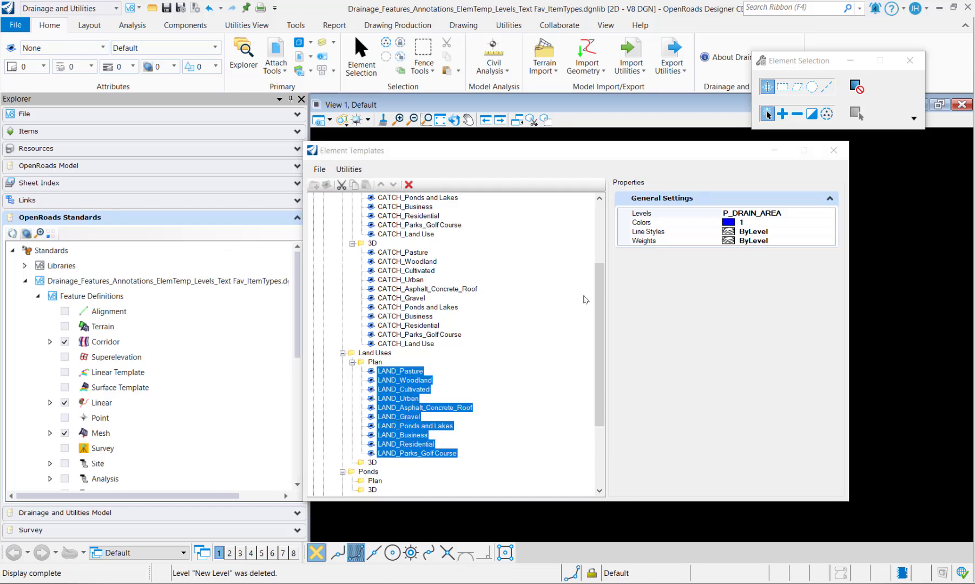
# Step: Set the level of all Land Uses Plan templates to P_DRAIN_LAND and spot-check the properties of individual templates
pyautogui.click(808, 217)
pyautogui.click(830, 214)
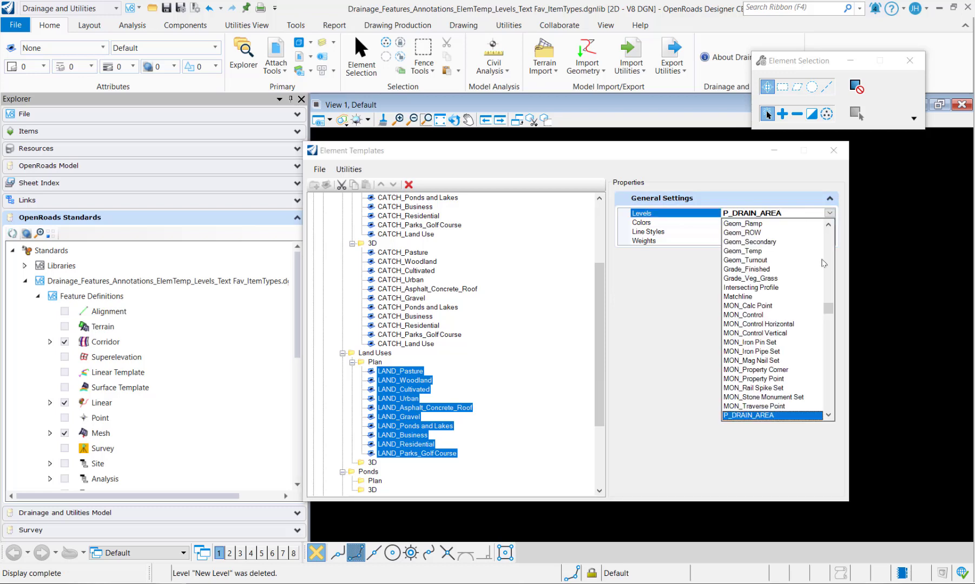
pyautogui.scroll(-1, 770, 403)
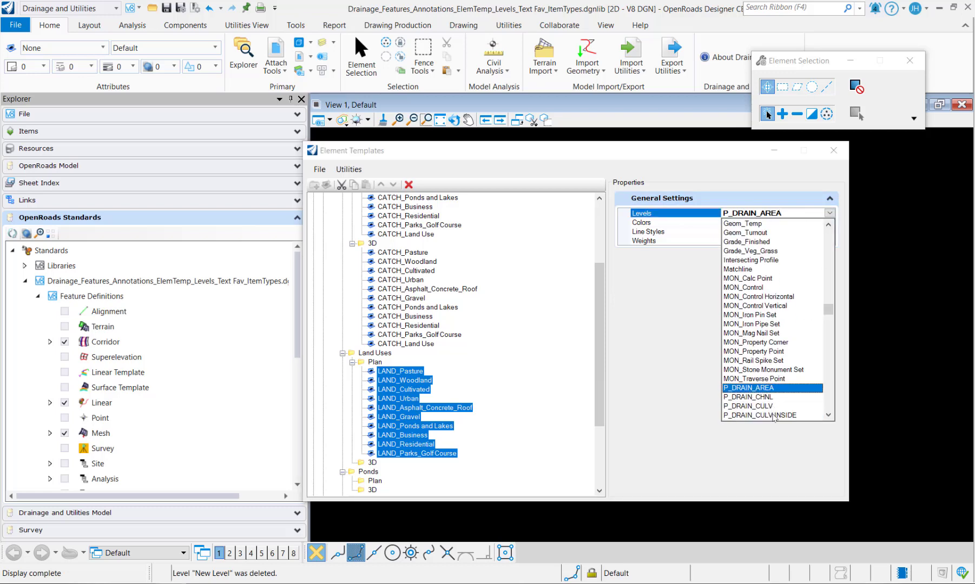
pyautogui.scroll(-1, 774, 413)
pyautogui.scroll(-2, 762, 390)
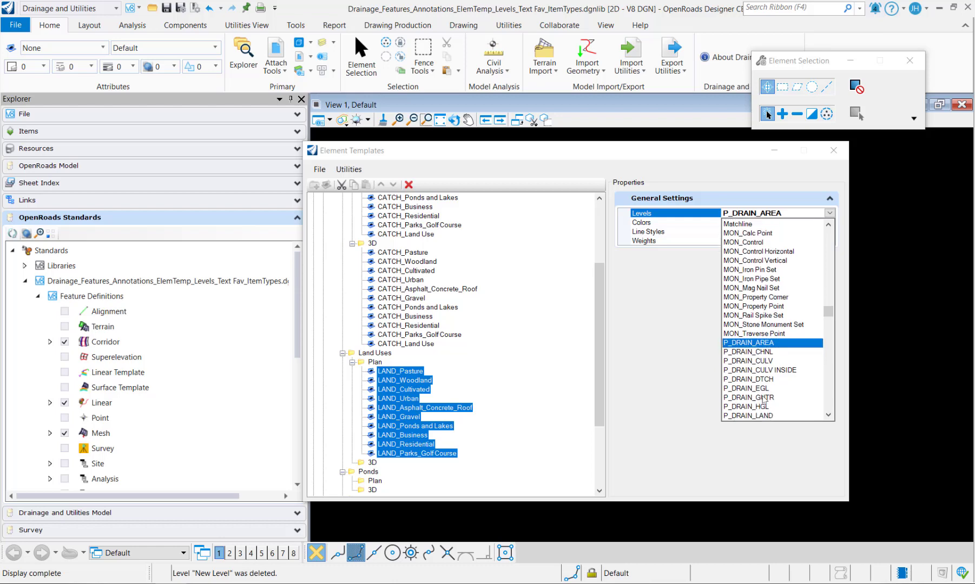
pyautogui.click(769, 414)
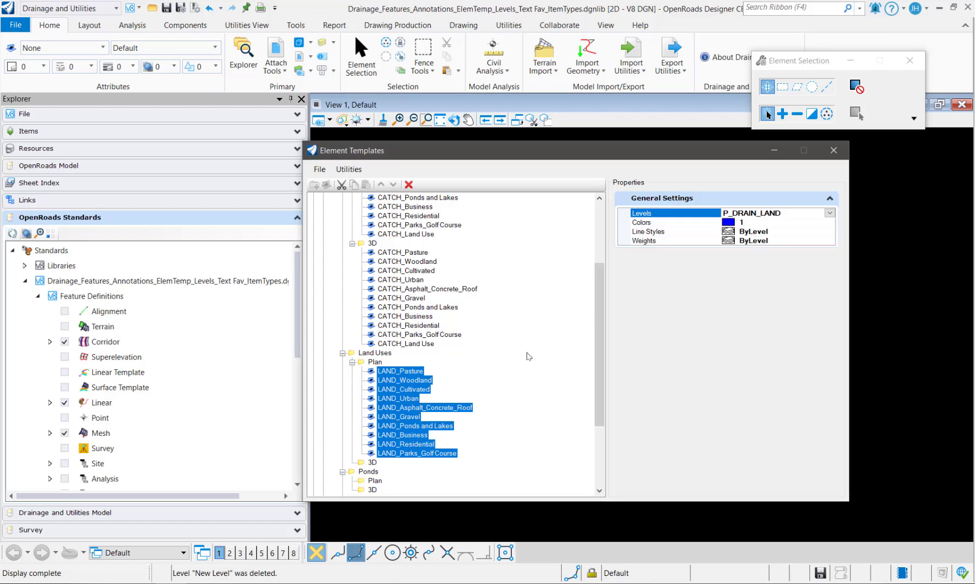
pyautogui.click(406, 381)
pyautogui.click(414, 409)
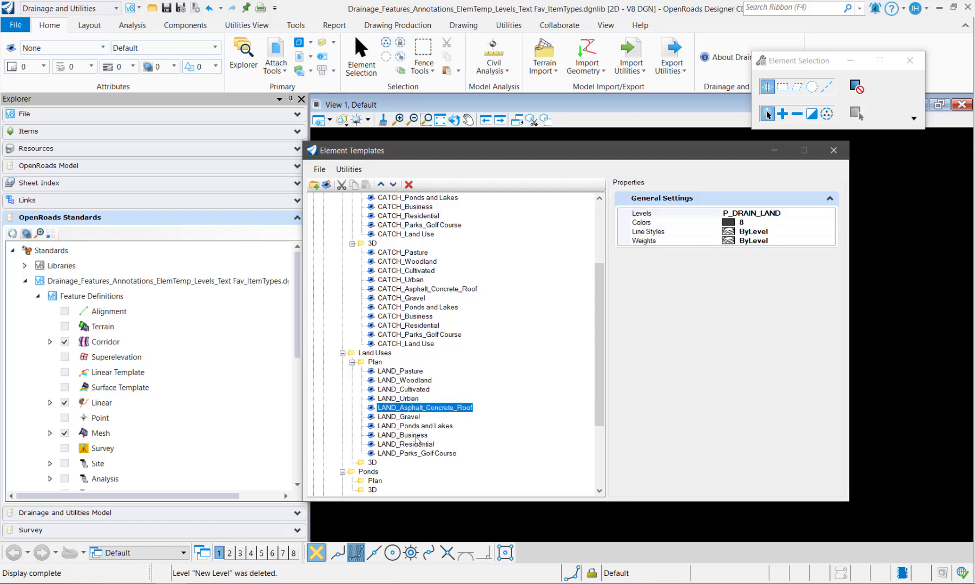
pyautogui.click(414, 436)
# Step: Copy all ten LAND templates from the Plan group of Land Uses into its 3D group
pyautogui.click(353, 362)
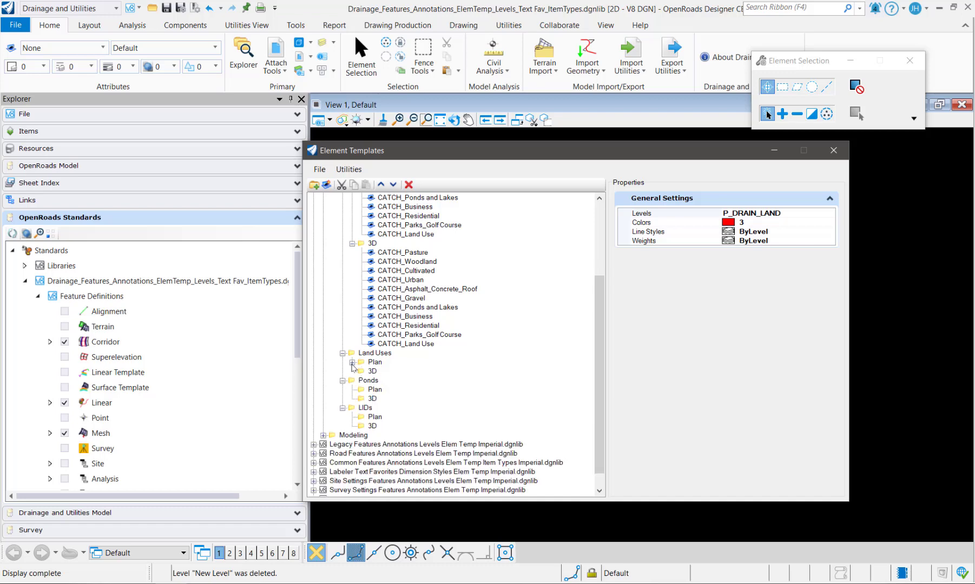
pyautogui.click(353, 363)
pyautogui.click(390, 372)
pyautogui.keyDown('shift'); pyautogui.click(403, 456); pyautogui.keyUp('shift')
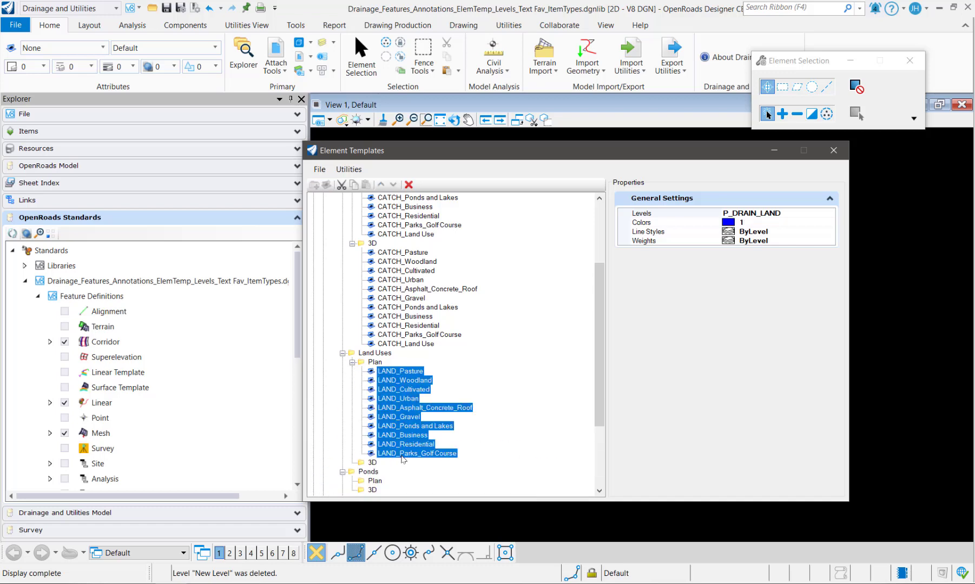
pyautogui.rightClick(400, 441)
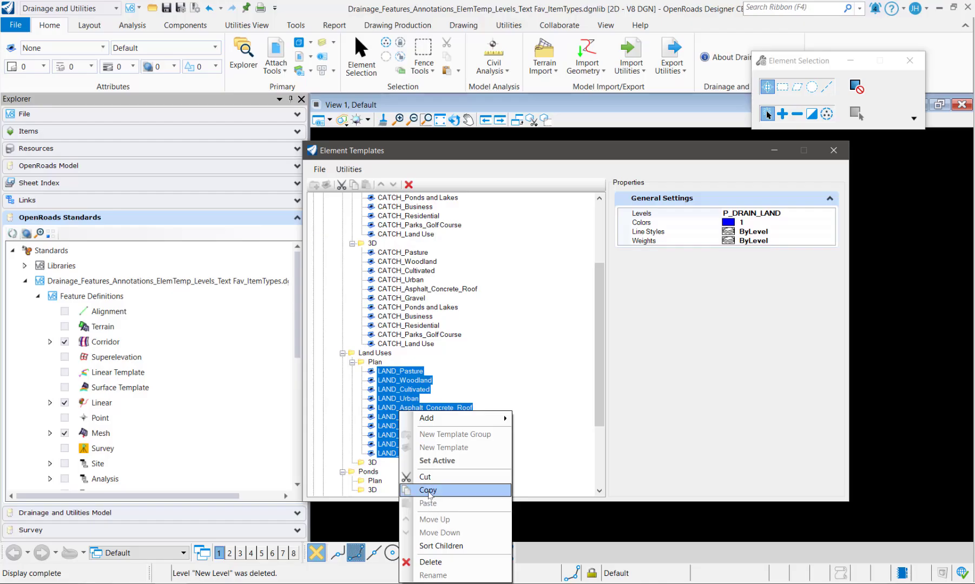
pyautogui.click(428, 490)
pyautogui.click(372, 462)
pyautogui.hotkey('ctrl', 'v')
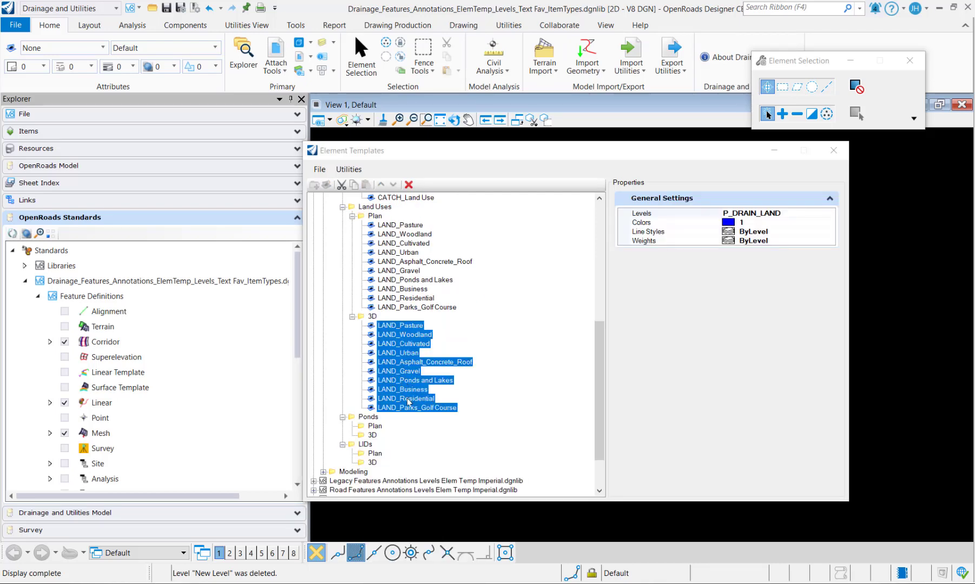
# Step: Add the Transparencies general setting to the 3D LAND templates and set it to 50
pyautogui.rightClick(644, 255)
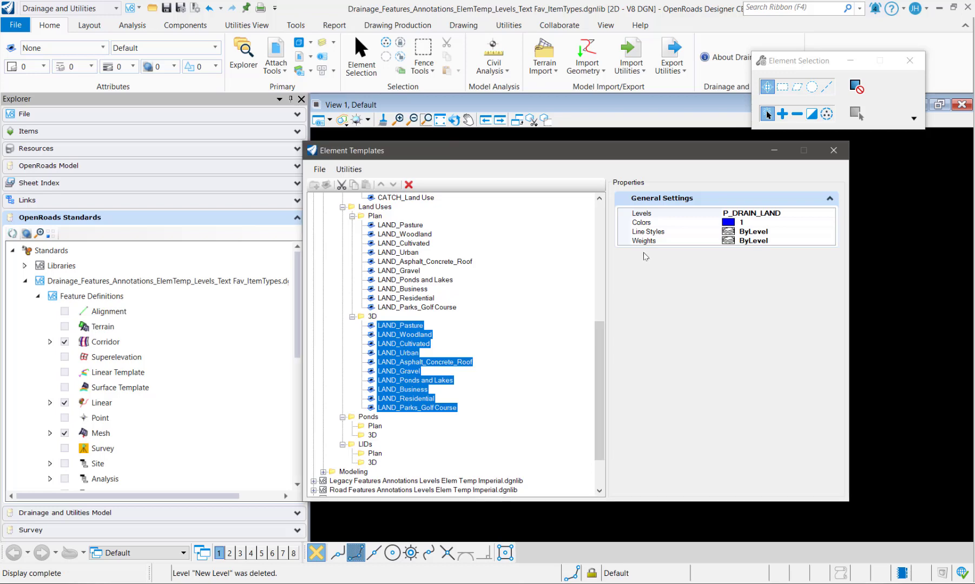
pyautogui.moveTo(662, 261)
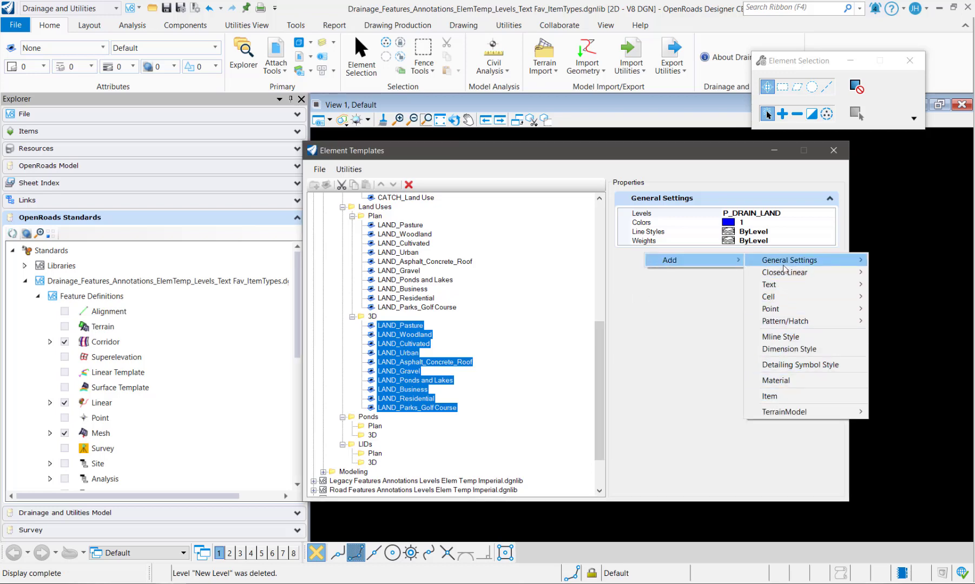
pyautogui.moveTo(786, 261)
pyautogui.click(902, 322)
pyautogui.click(768, 250)
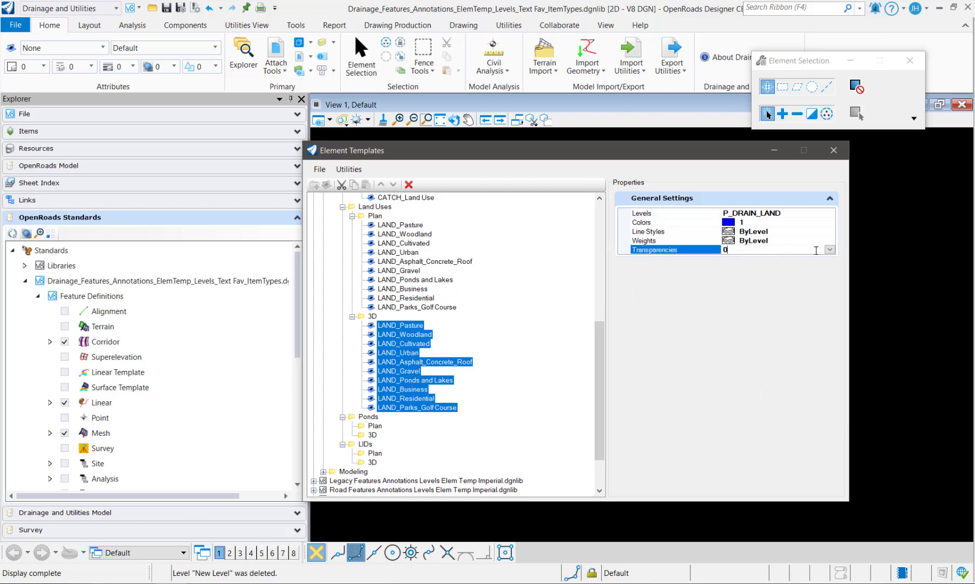
pyautogui.click(829, 249)
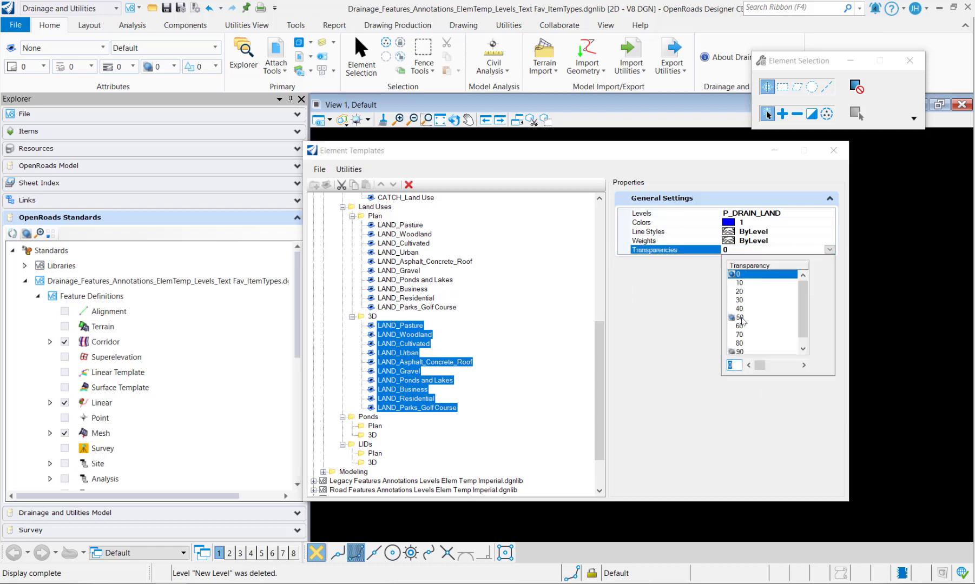
pyautogui.click(740, 318)
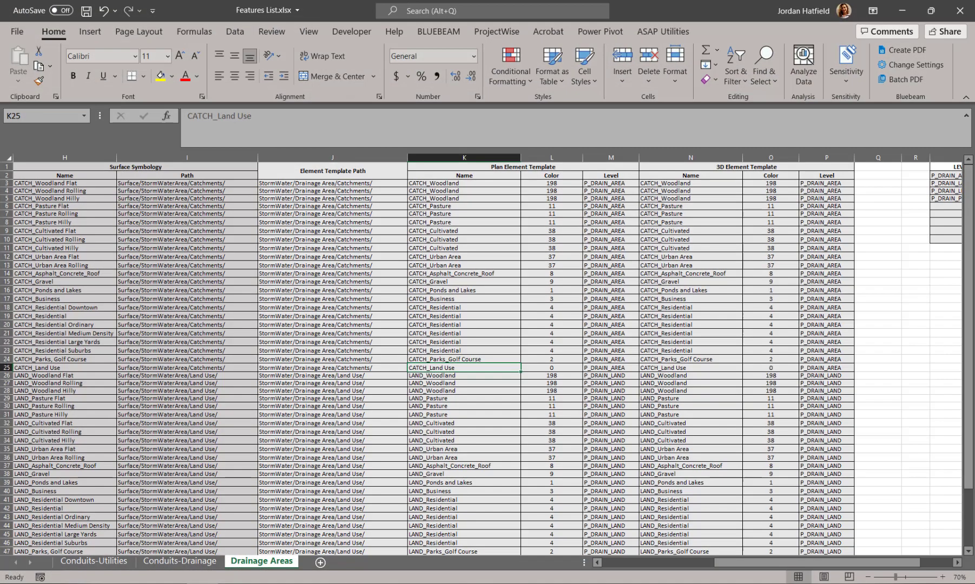
# Step: Switch to the Features List workbook and check the Drainage Areas rows following the Land Use entries
pyautogui.scroll(-7, 233, 472)
pyautogui.scroll(2, 368, 465)
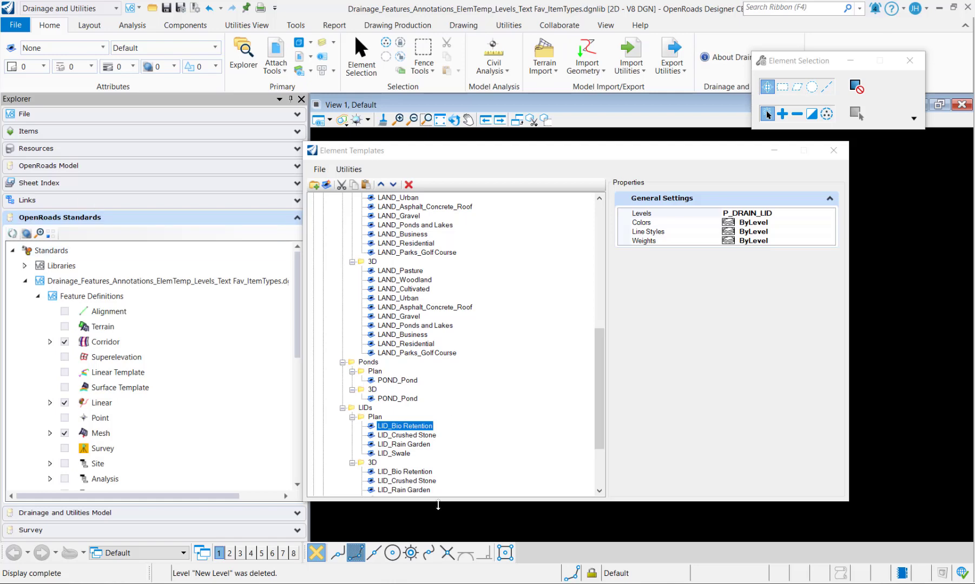
# Step: Sort the templates in the 3D group of LIDs and in the 3D and Plan groups of Land Uses
pyautogui.rightClick(375, 463)
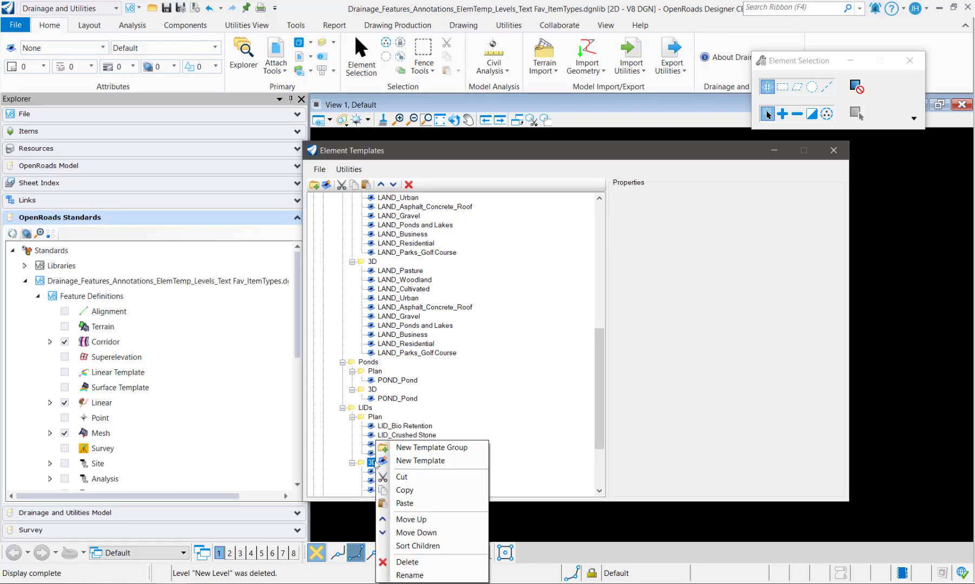
pyautogui.click(430, 547)
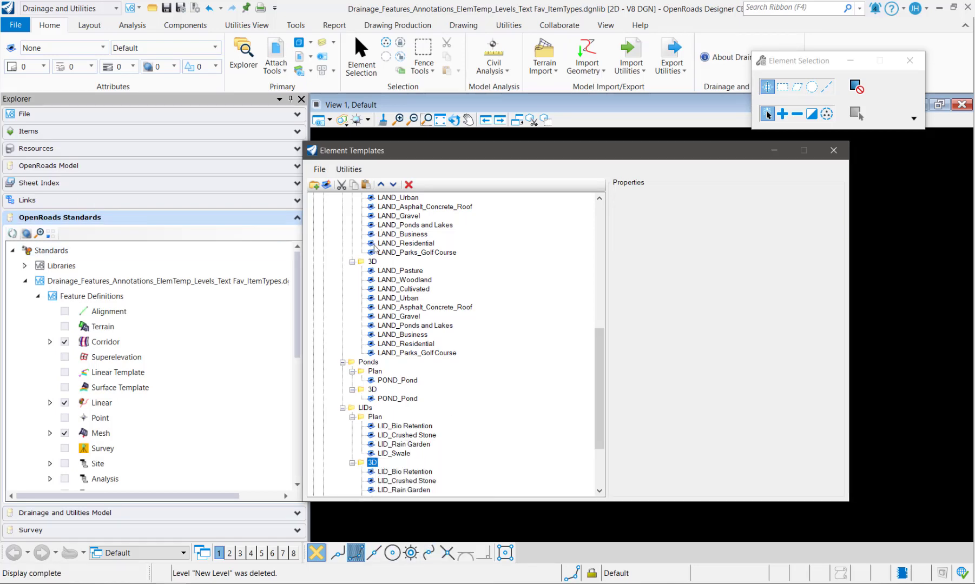
pyautogui.rightClick(373, 262)
pyautogui.click(447, 370)
pyautogui.scroll(4, 419, 357)
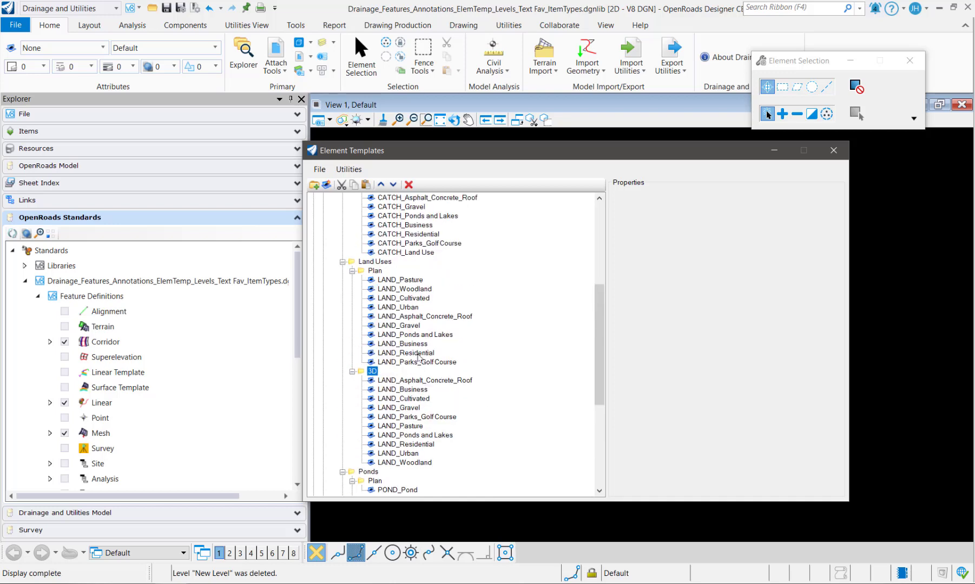
pyautogui.rightClick(375, 272)
pyautogui.click(414, 379)
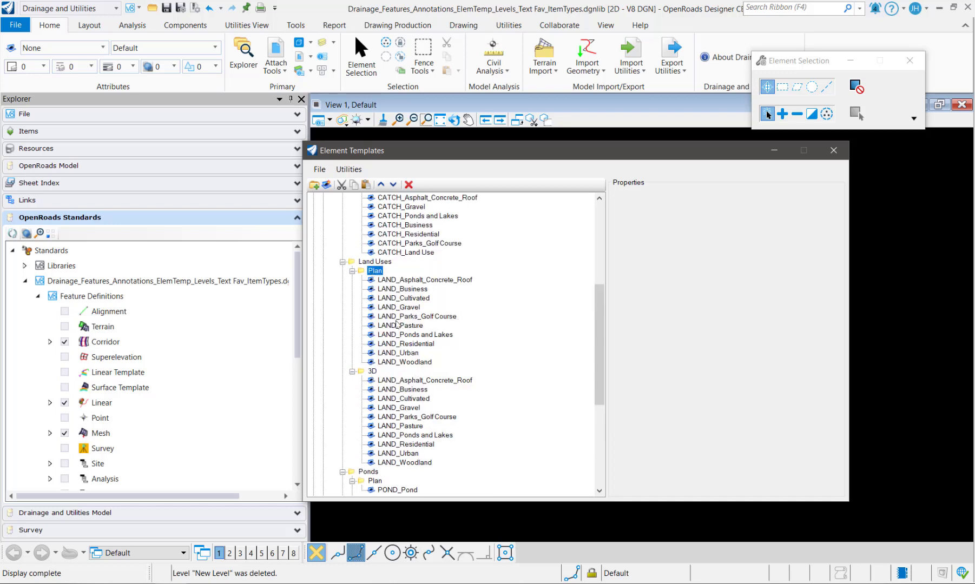
# Step: Sort the CATCH templates in the 3D and Plan groups of Catchments
pyautogui.scroll(3, 398, 324)
pyautogui.rightClick(377, 291)
pyautogui.click(414, 396)
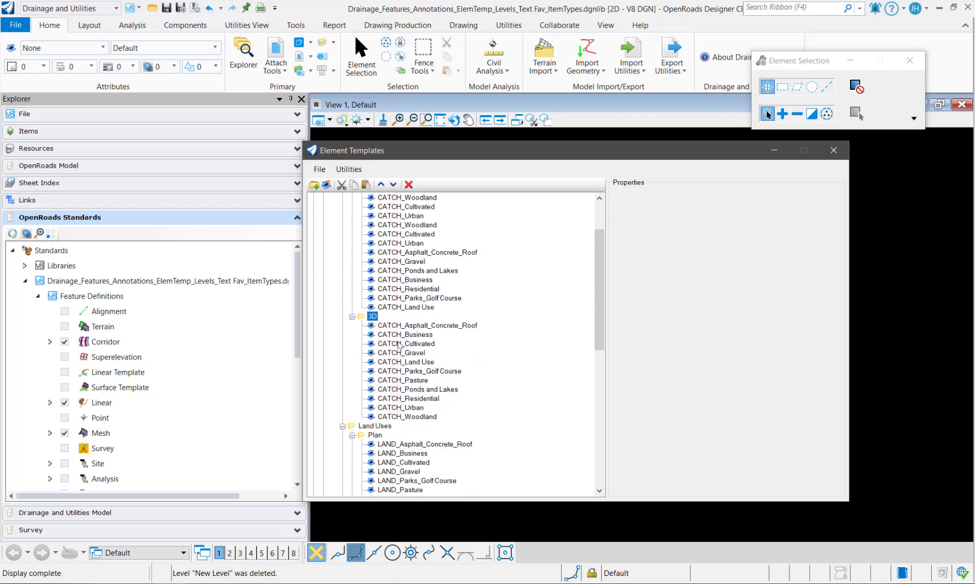
pyautogui.scroll(3, 398, 345)
pyautogui.rightClick(374, 244)
pyautogui.click(411, 351)
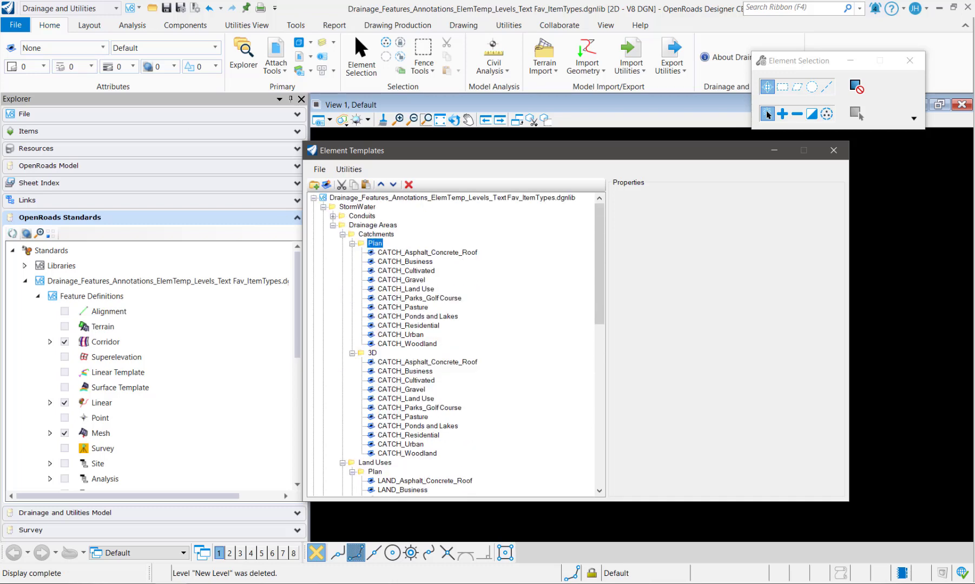